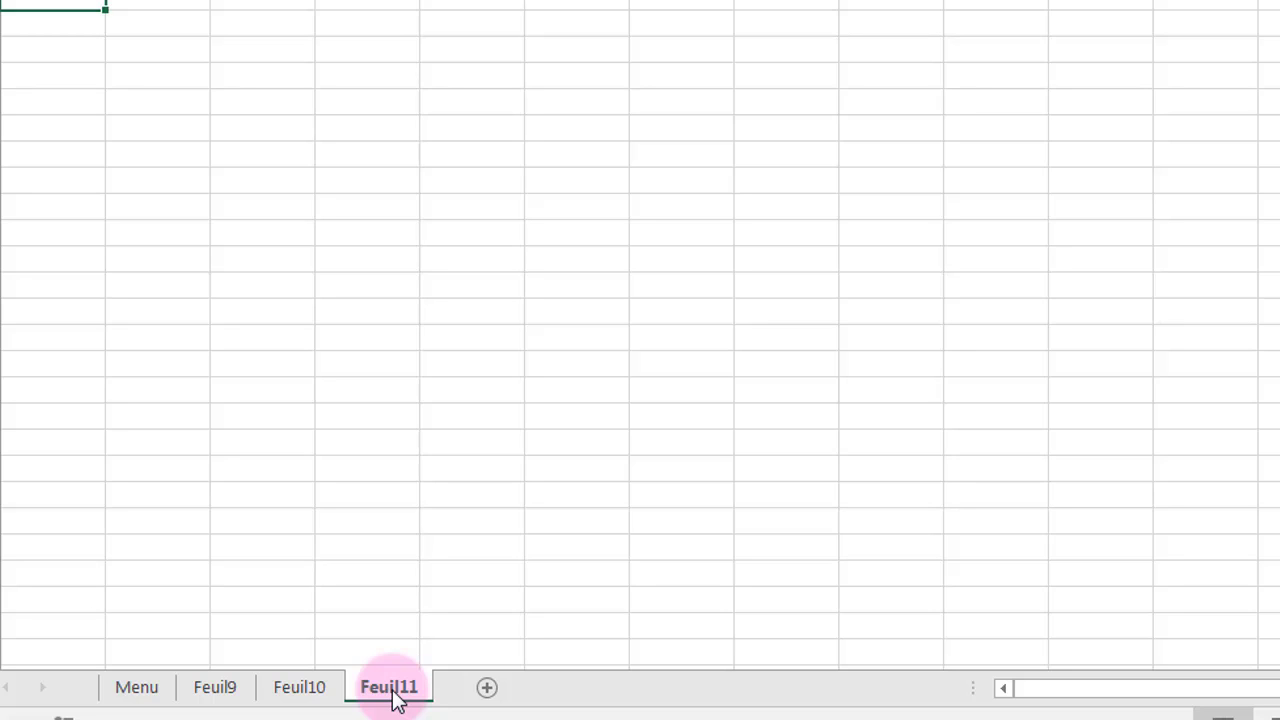
Delete the Feuil11 worksheet and go back to the Menu sheet
left_click(137, 690)
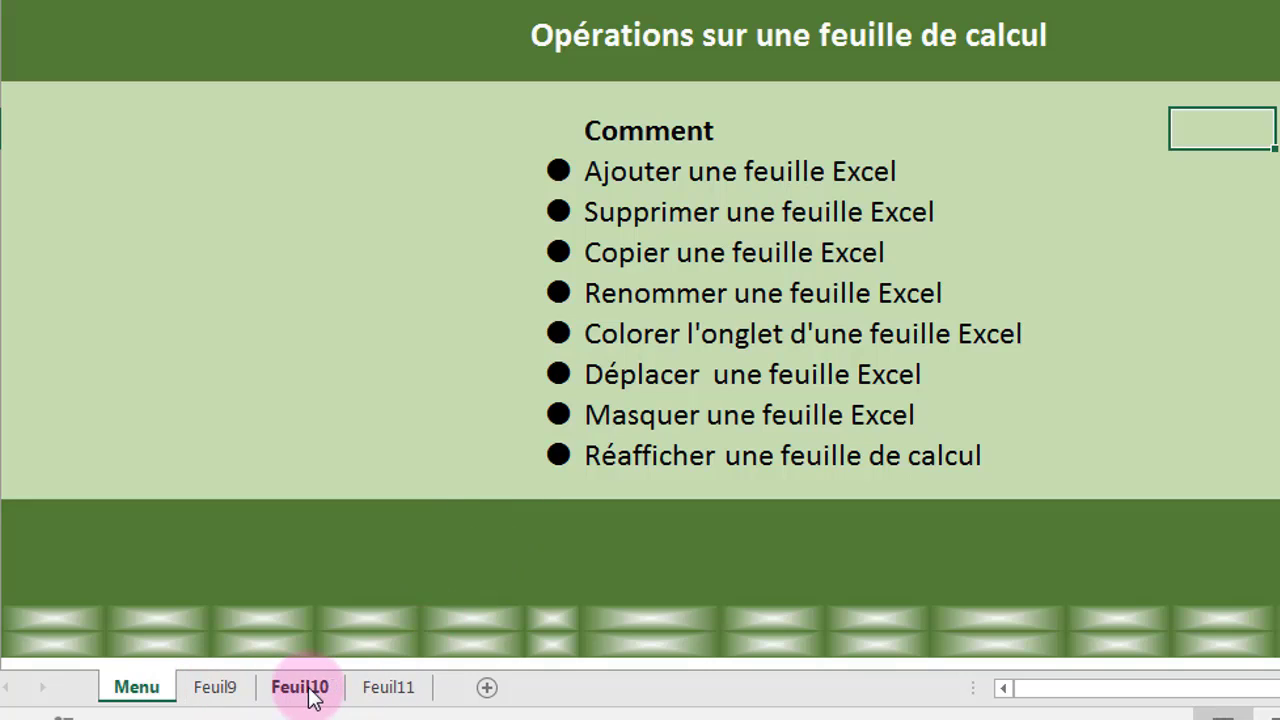
left_click(392, 688)
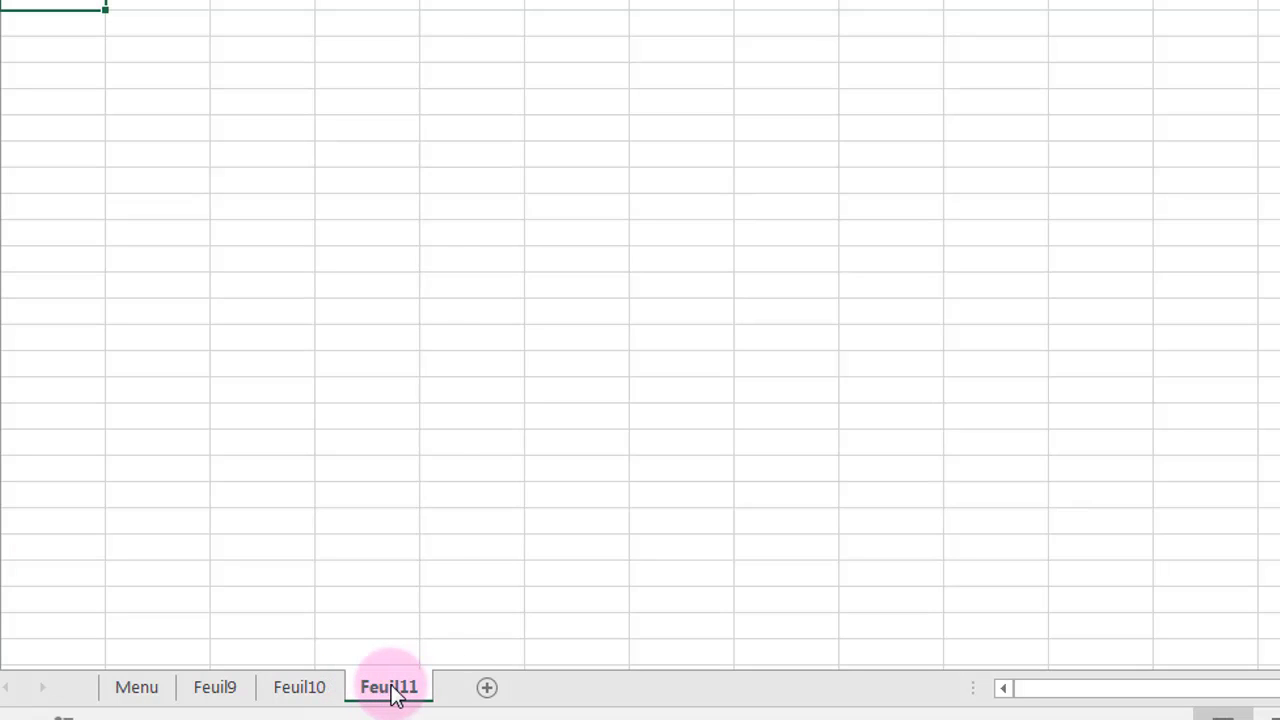
right_click(393, 694)
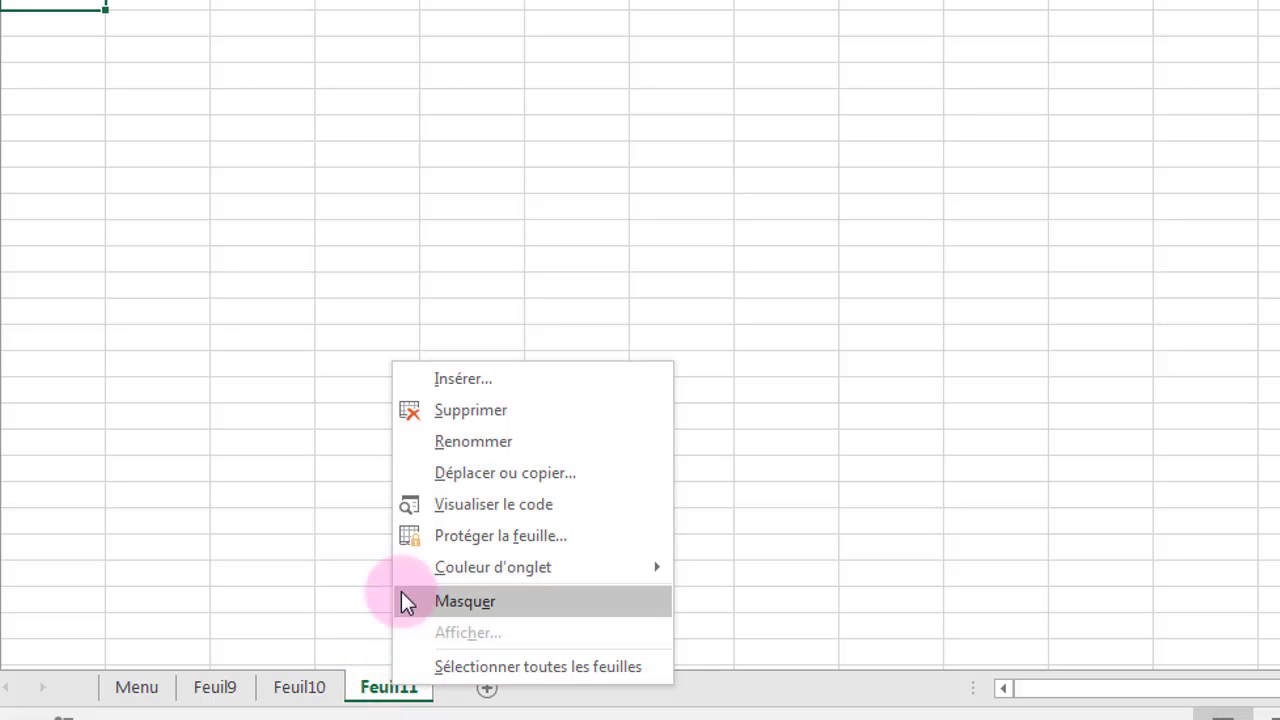
left_click(464, 410)
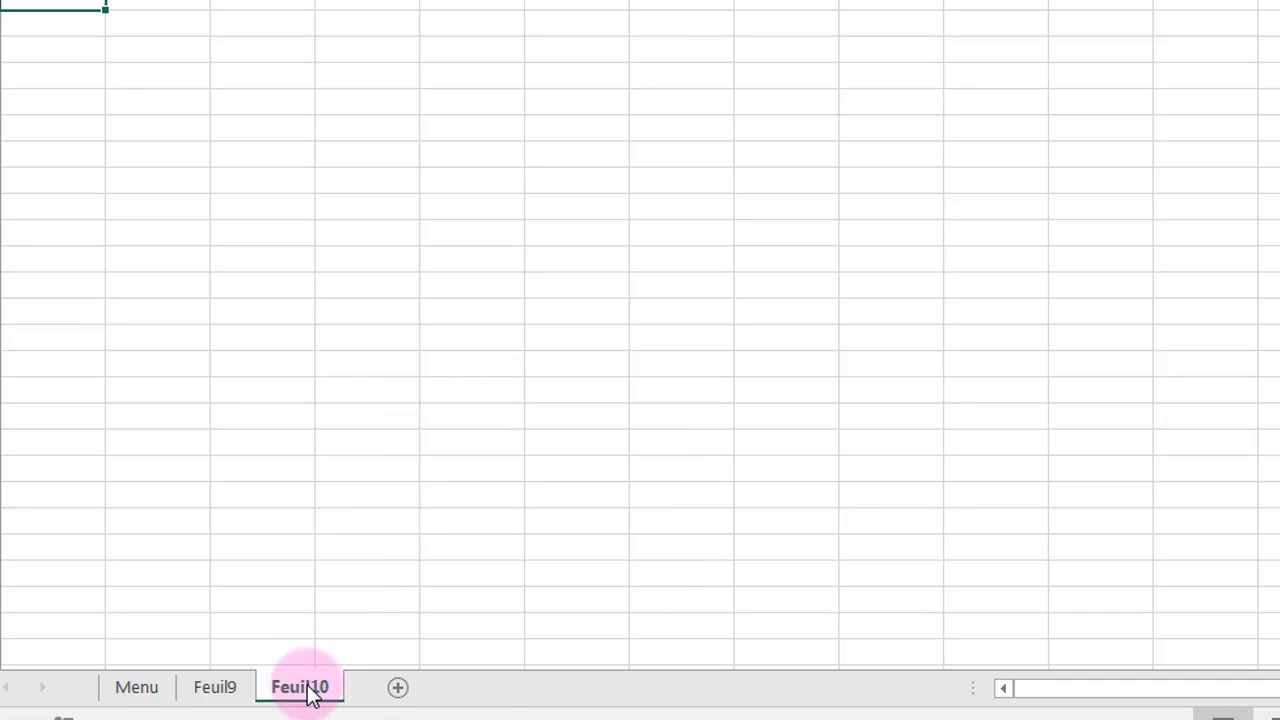
left_click(245, 690, "ctrl")
left_click(140, 690)
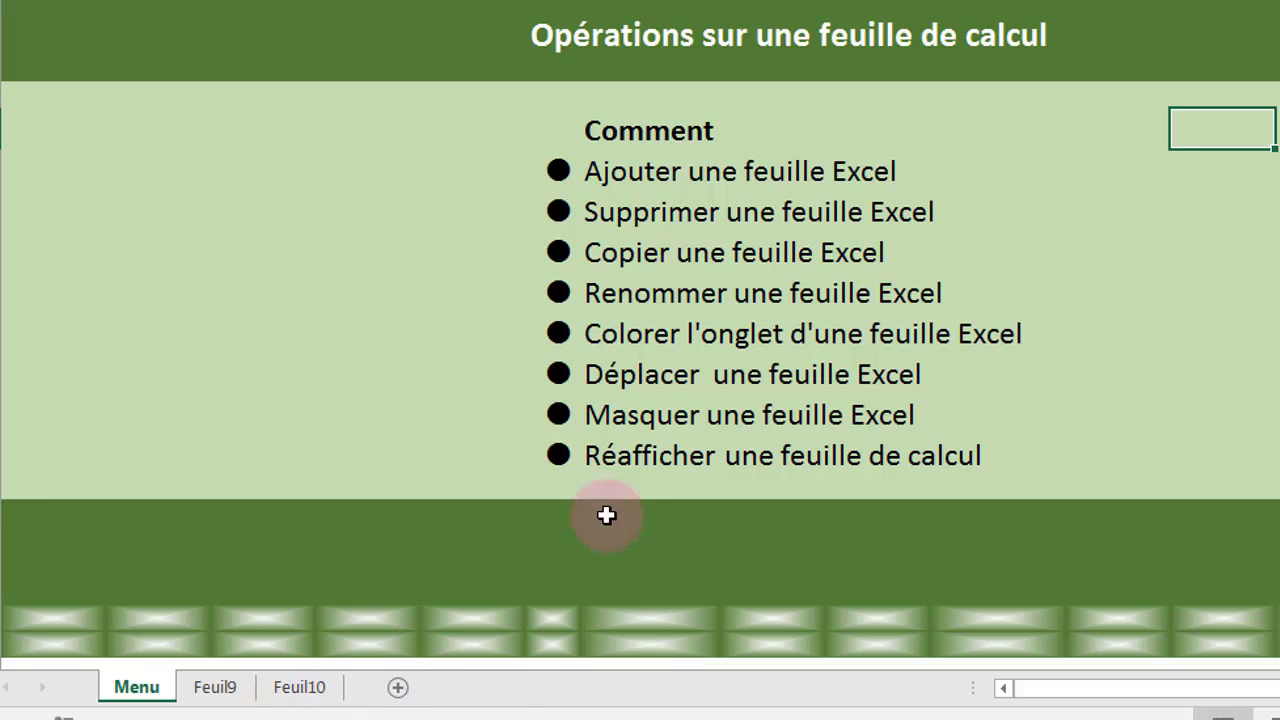
Create a copy of the Feuil10 sheet in the same workbook, placed before the Menu sheet
right_click(309, 689)
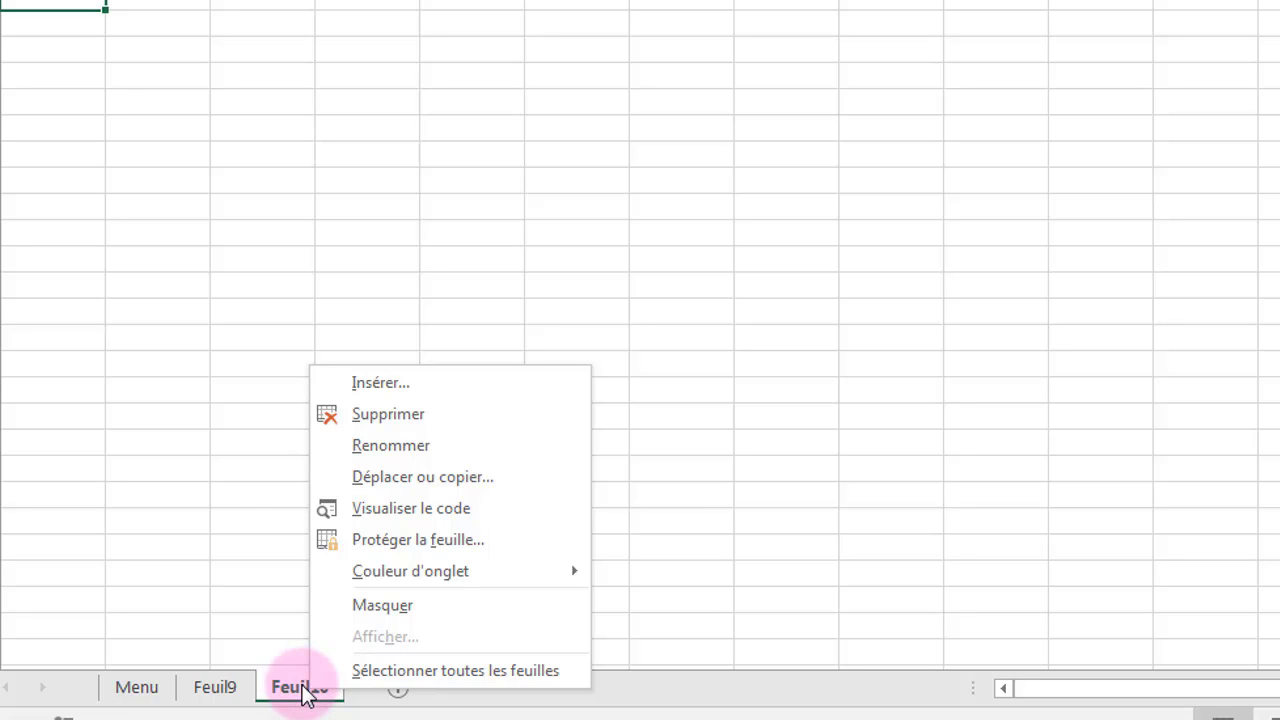
left_click(418, 478)
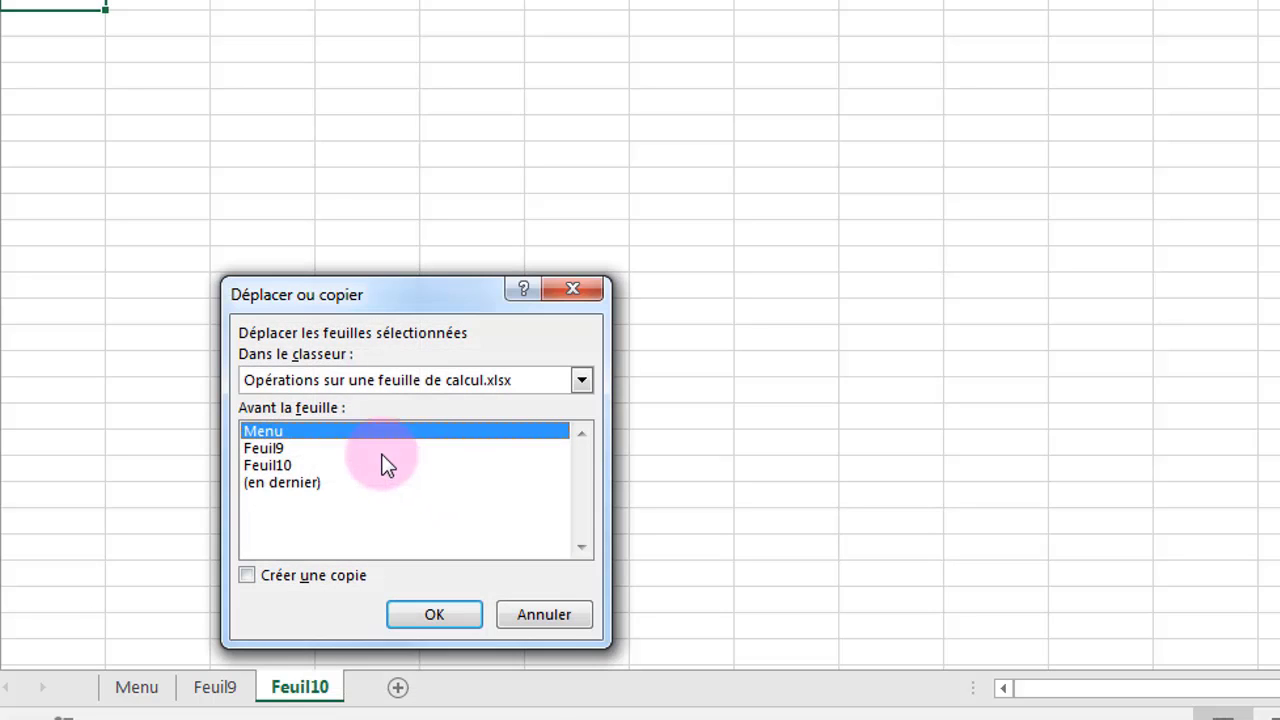
left_click_drag(385, 294, 648, 273)
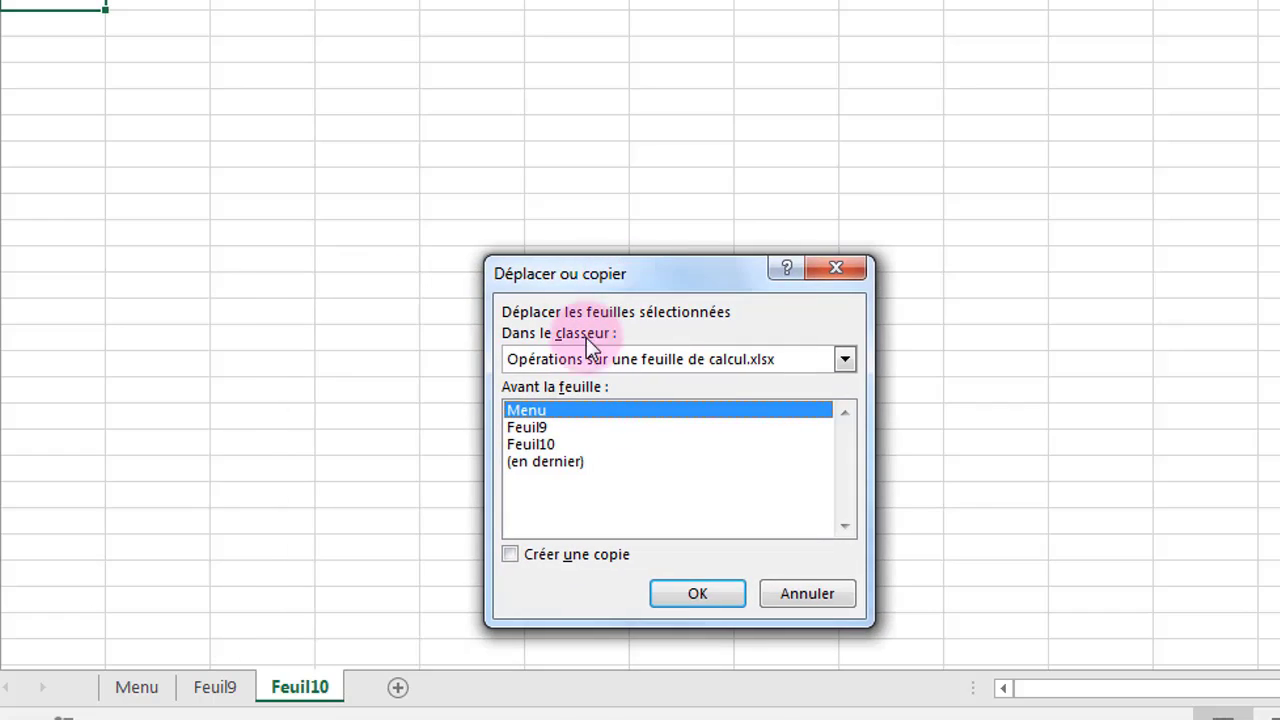
left_click(511, 554)
left_click(699, 594)
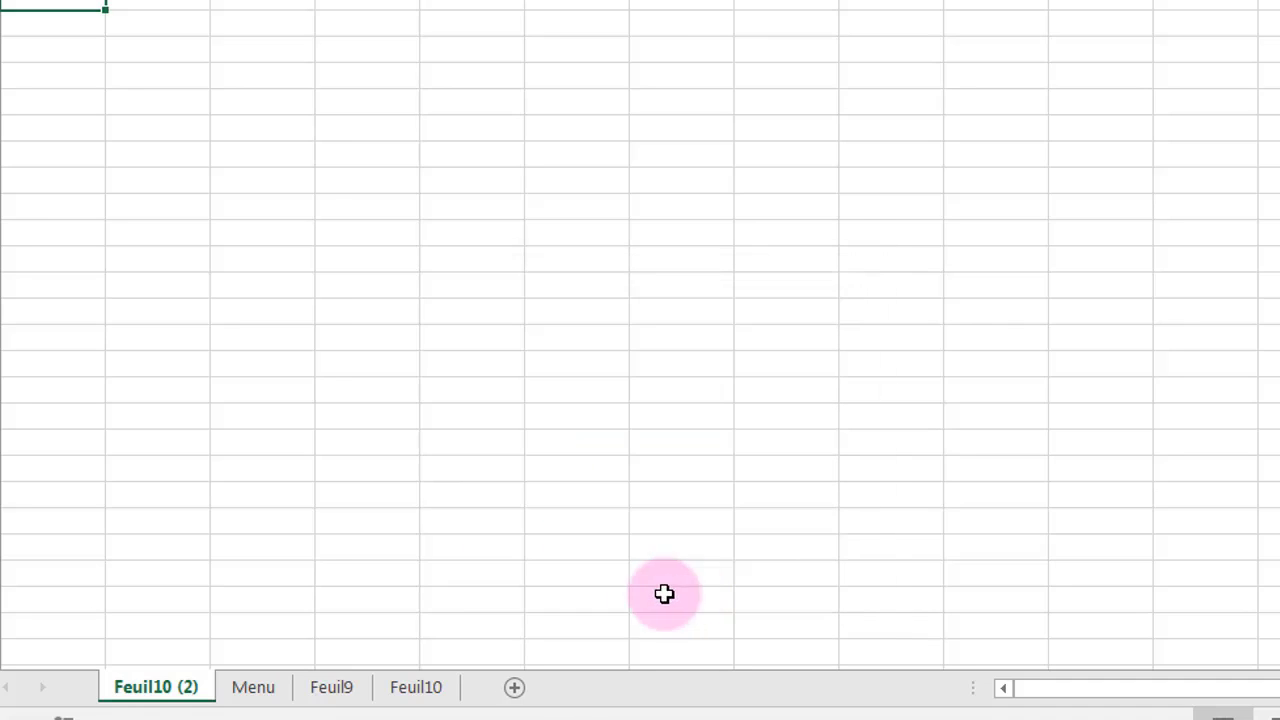
Compare the Feuil10 (2) copy with the original Feuil10 sheet, selecting the range D8:K22 on the copy
left_click(406, 704)
left_click(165, 700)
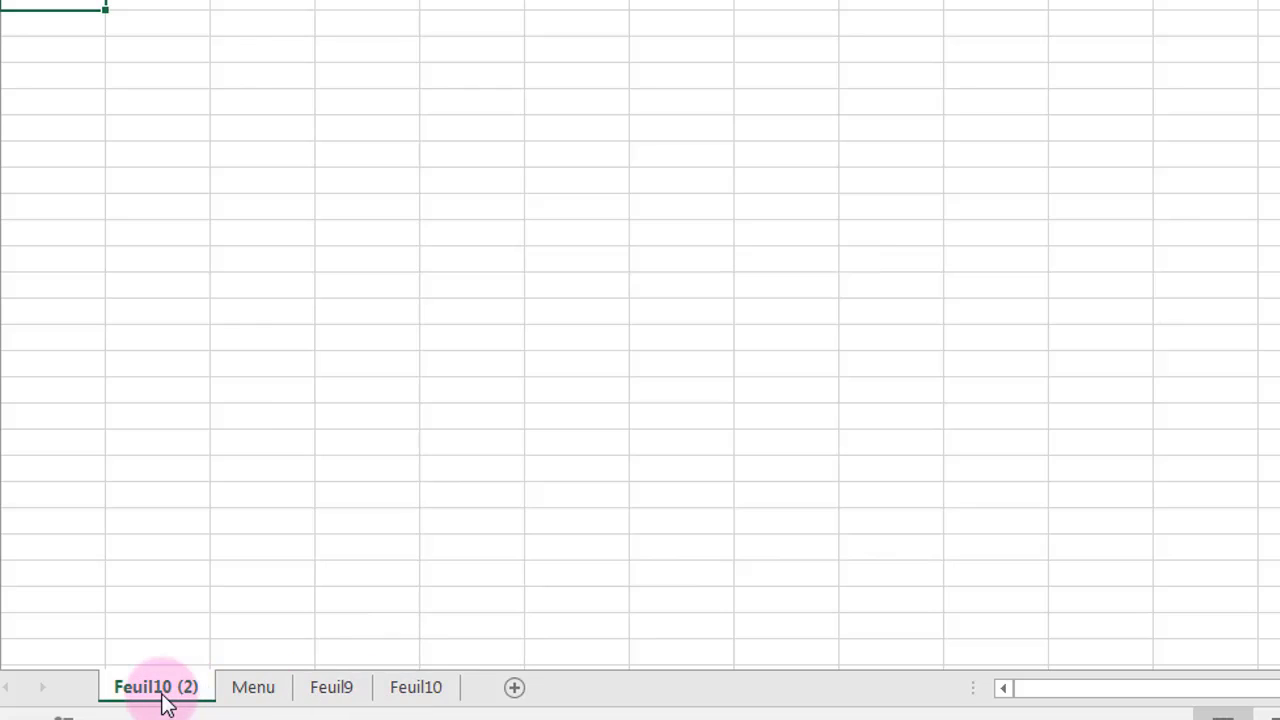
left_click(428, 689)
left_click(197, 689)
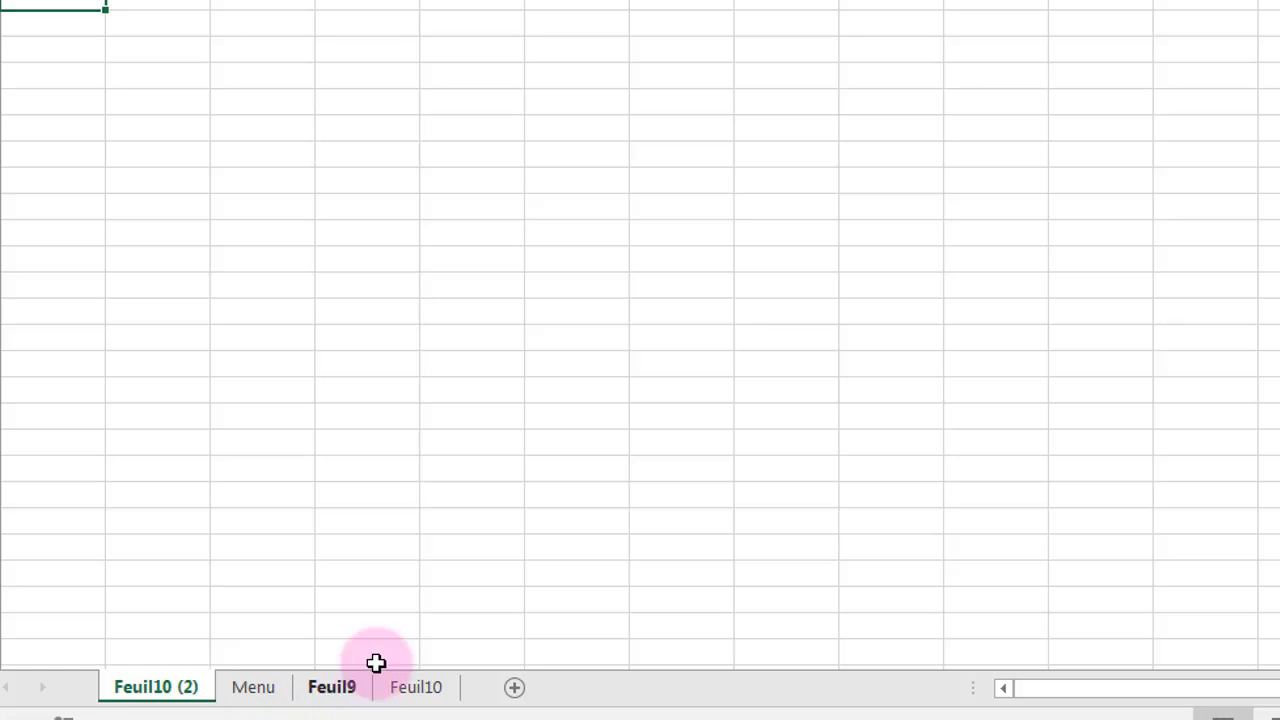
left_click(366, 257)
left_click(358, 186)
mouse_move(470, 271)
left_mouse_down()
mouse_move(963, 411)
mouse_move(1074, 494)
mouse_move(1060, 549)
left_mouse_up()
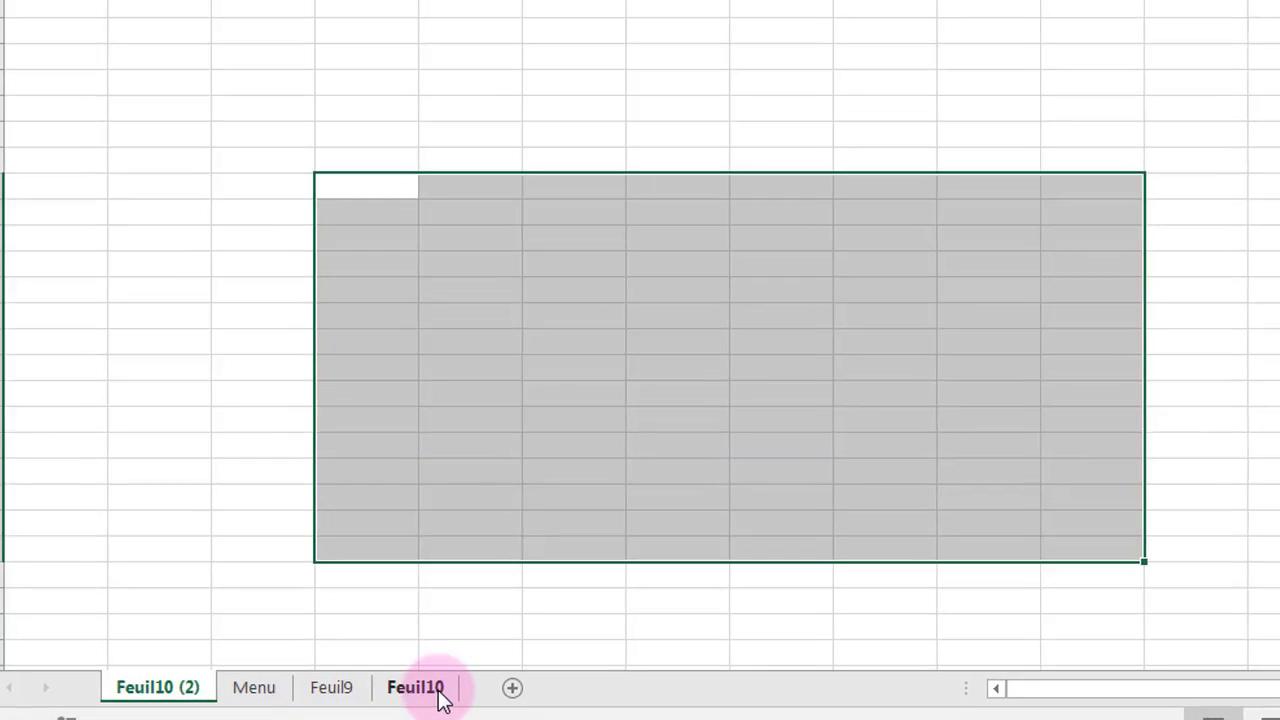
left_click(430, 690)
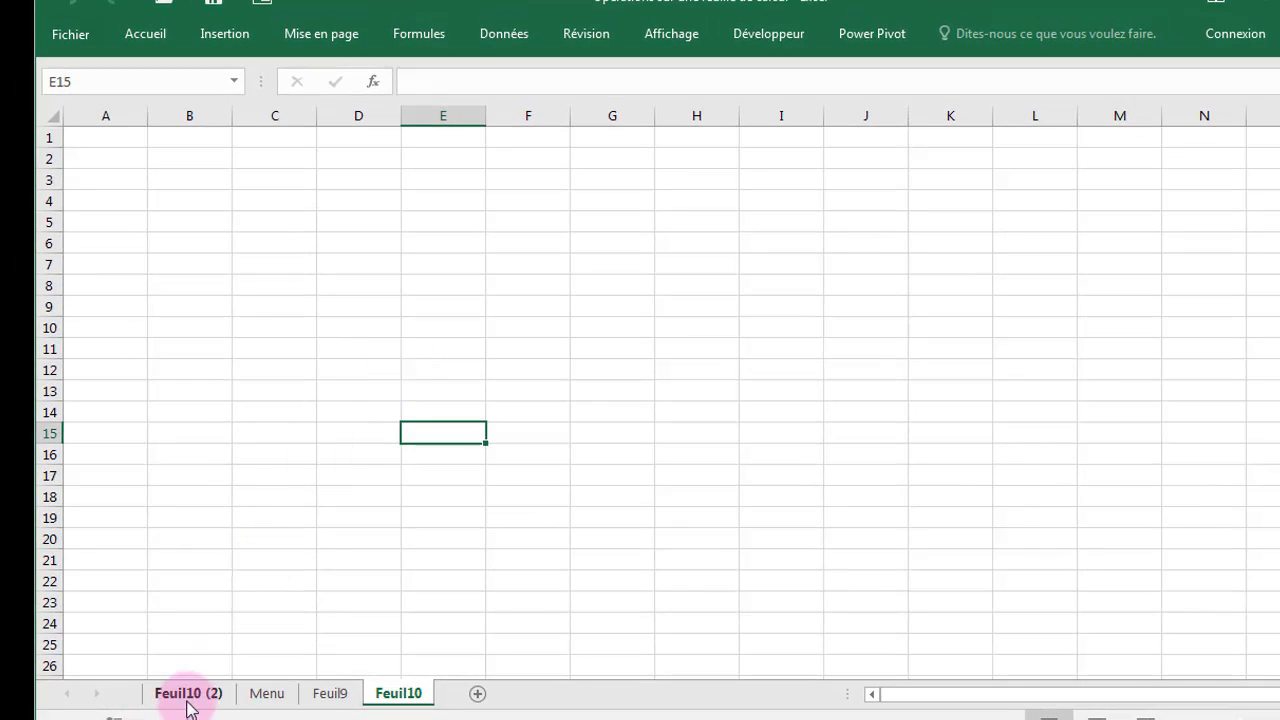
Delete the copied worksheet Feuil10 (2) and stay on Feuil10
right_click(187, 699)
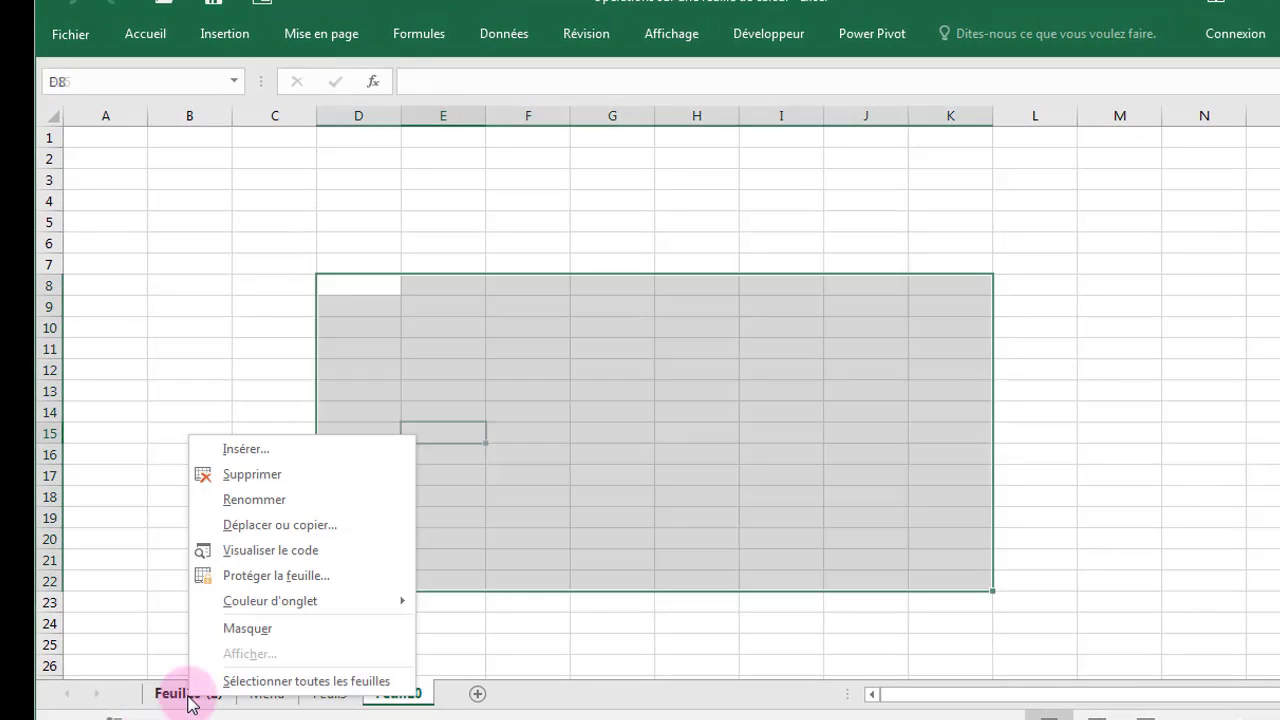
left_click(228, 476)
left_click(300, 695)
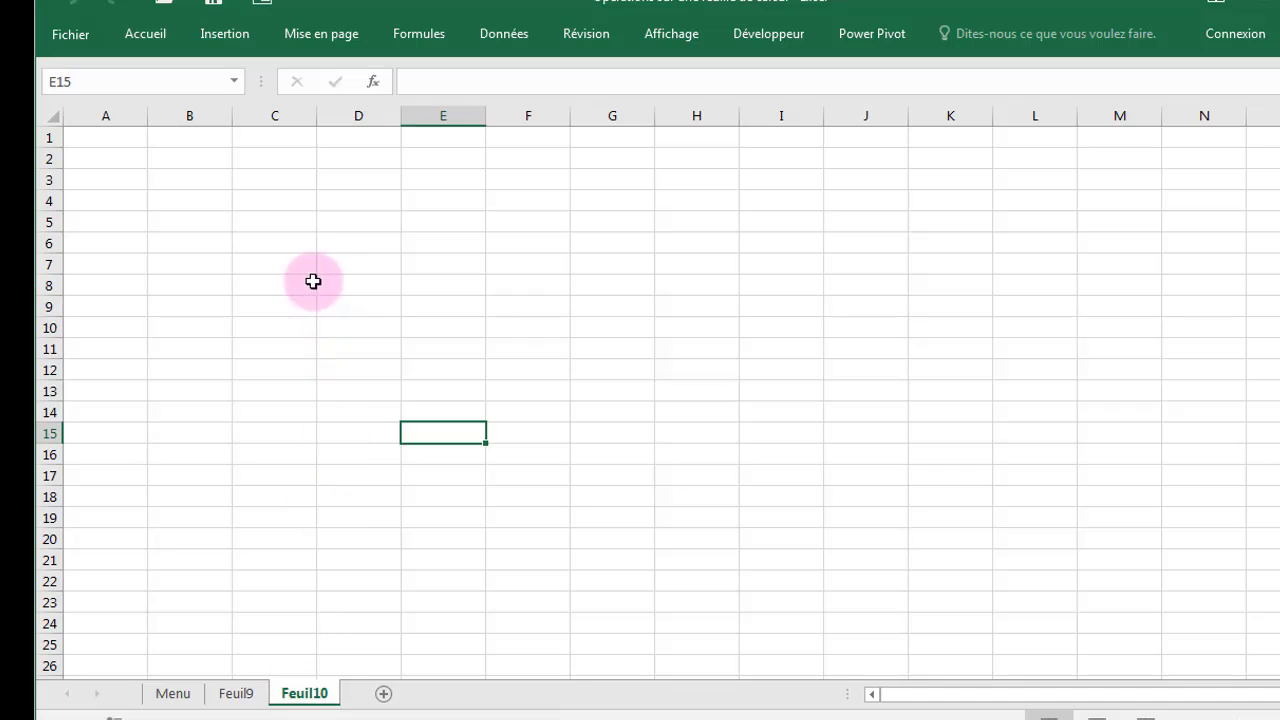
Fill the range C6:K21 on Feuil10 with the dark orange theme colour
left_click_drag(270, 243, 965, 560)
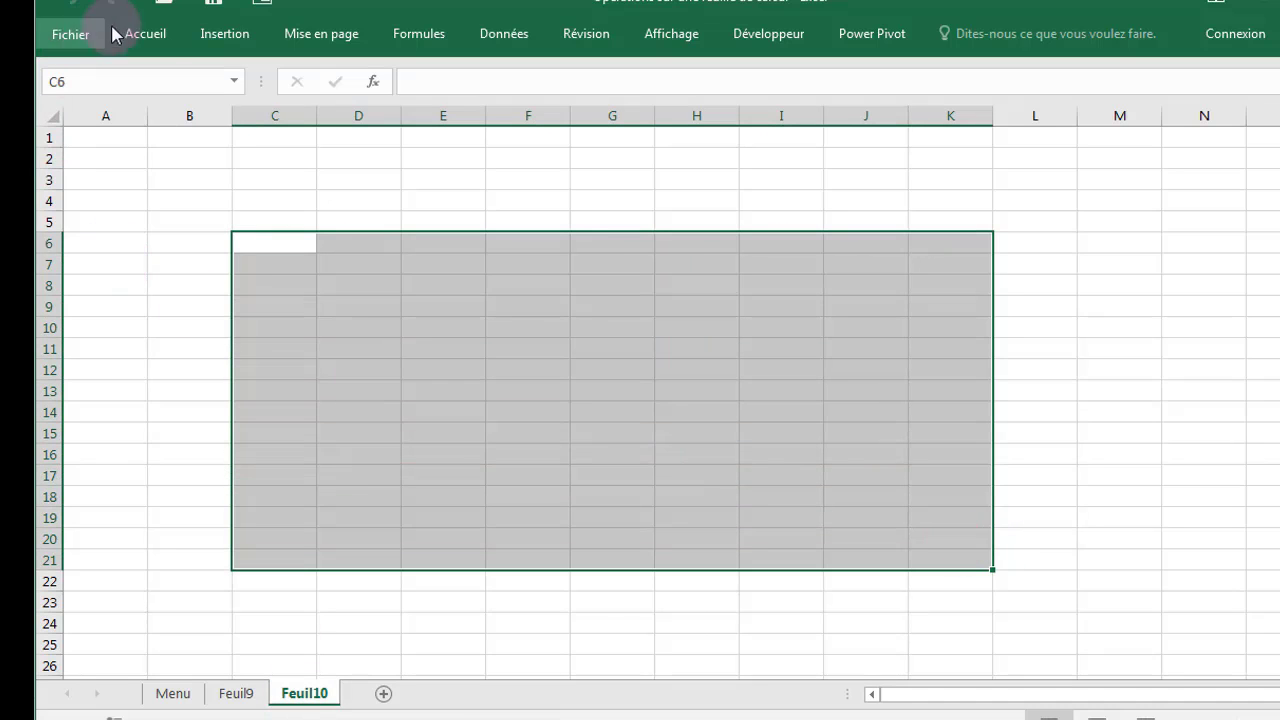
left_click(142, 40)
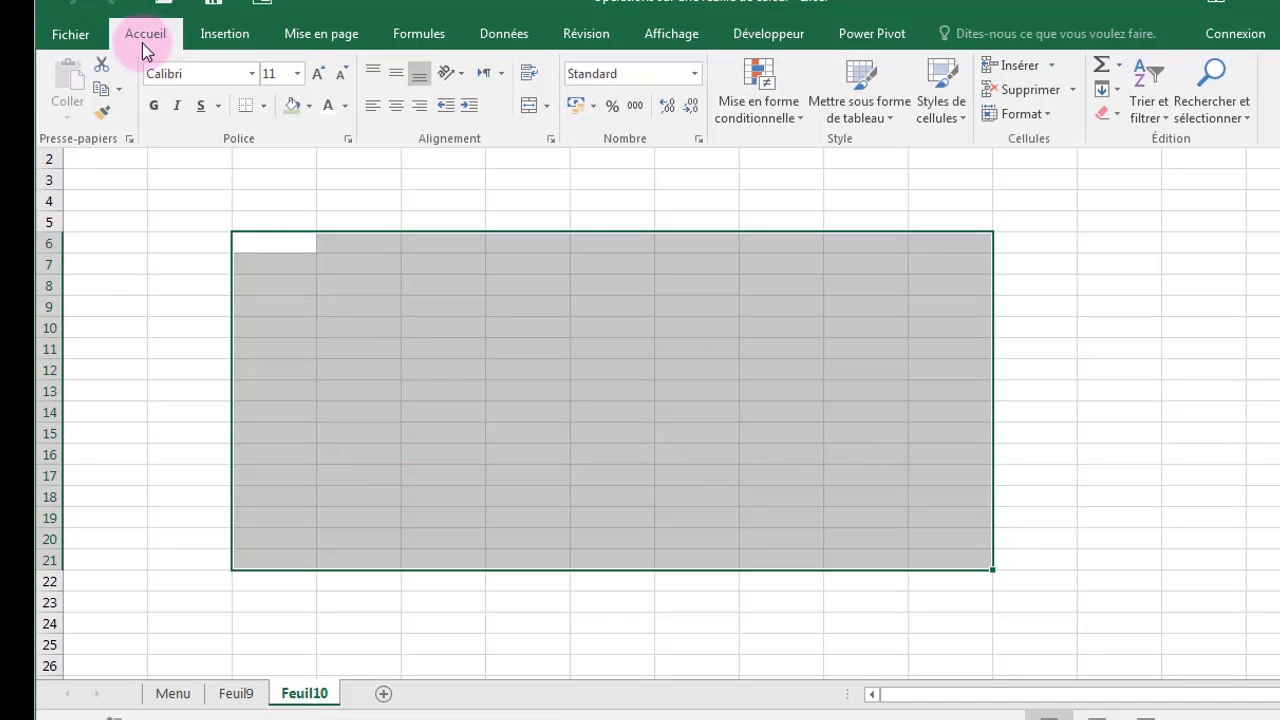
left_click(308, 106)
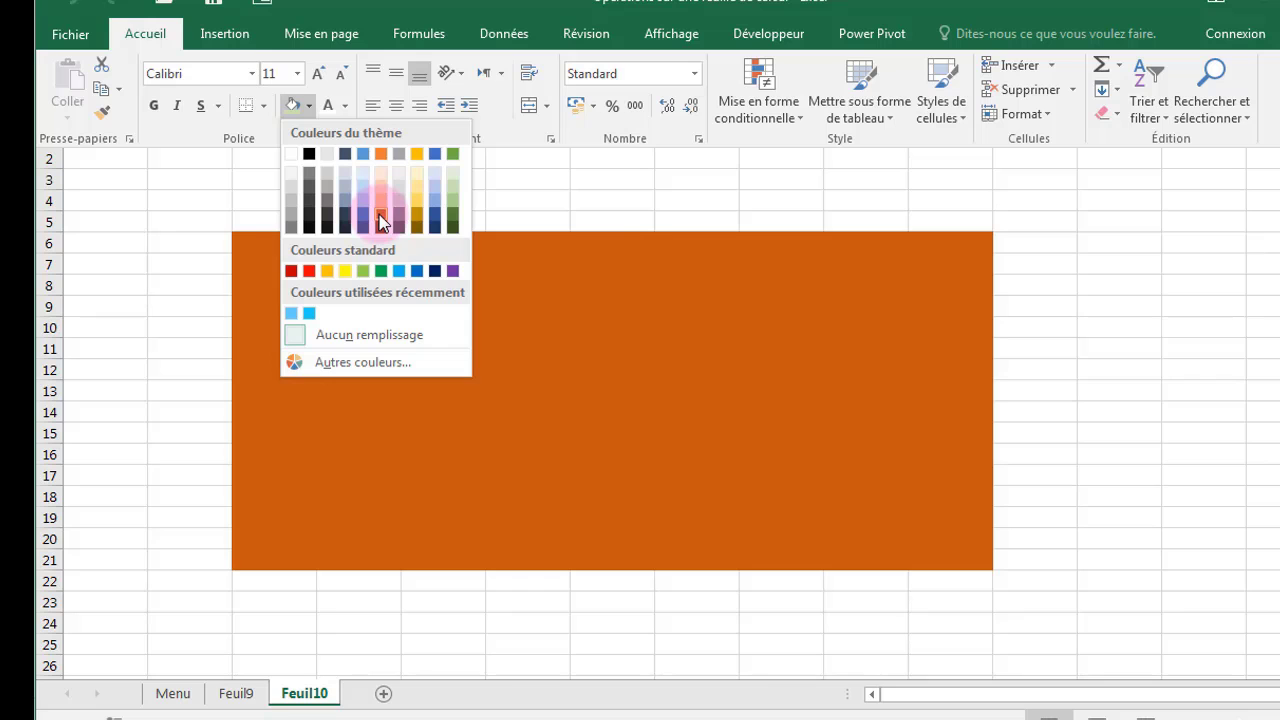
left_click(381, 214)
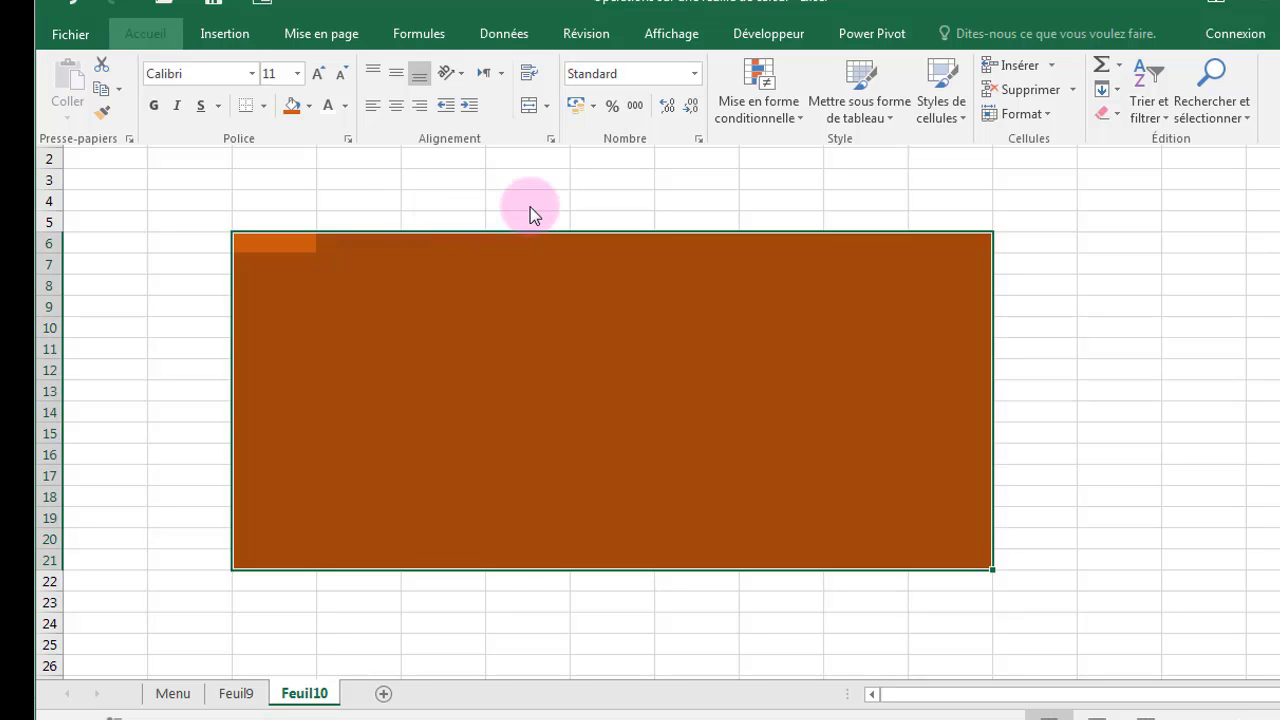
left_click(574, 305)
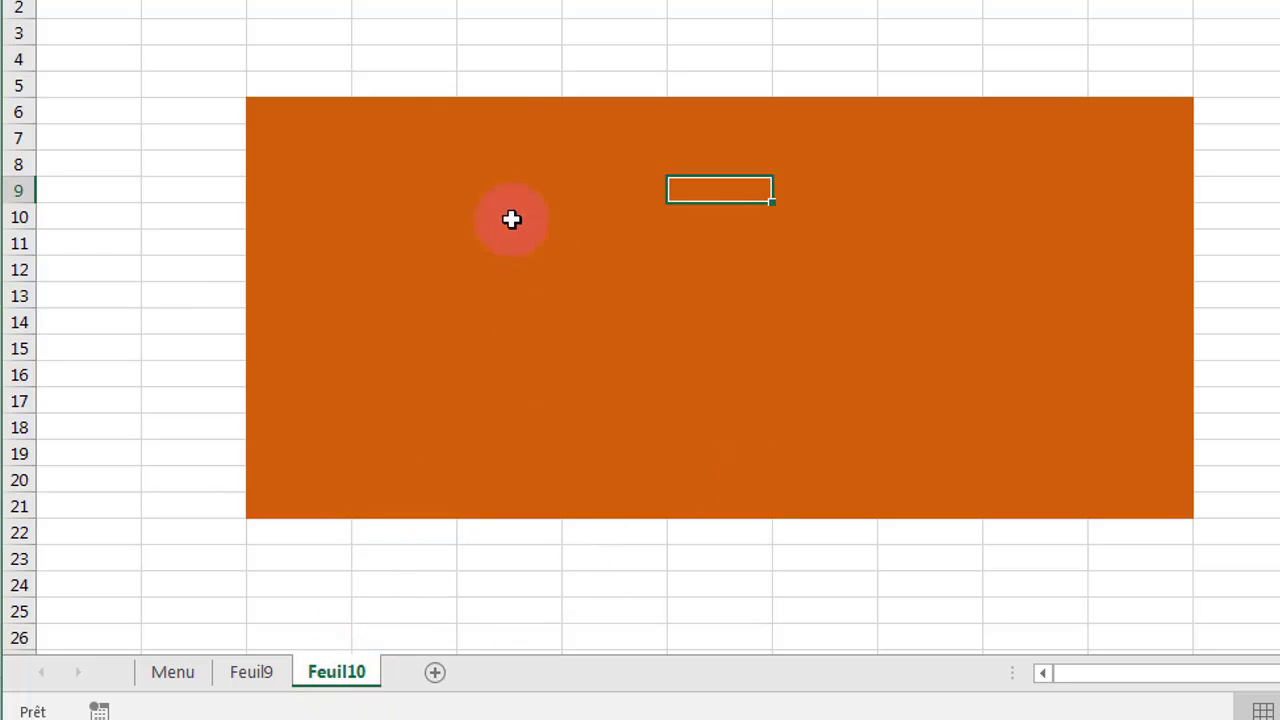
Create a copy of the coloured Feuil10 sheet before Menu, compare it with the original, and return to the Menu sheet
right_click(343, 674)
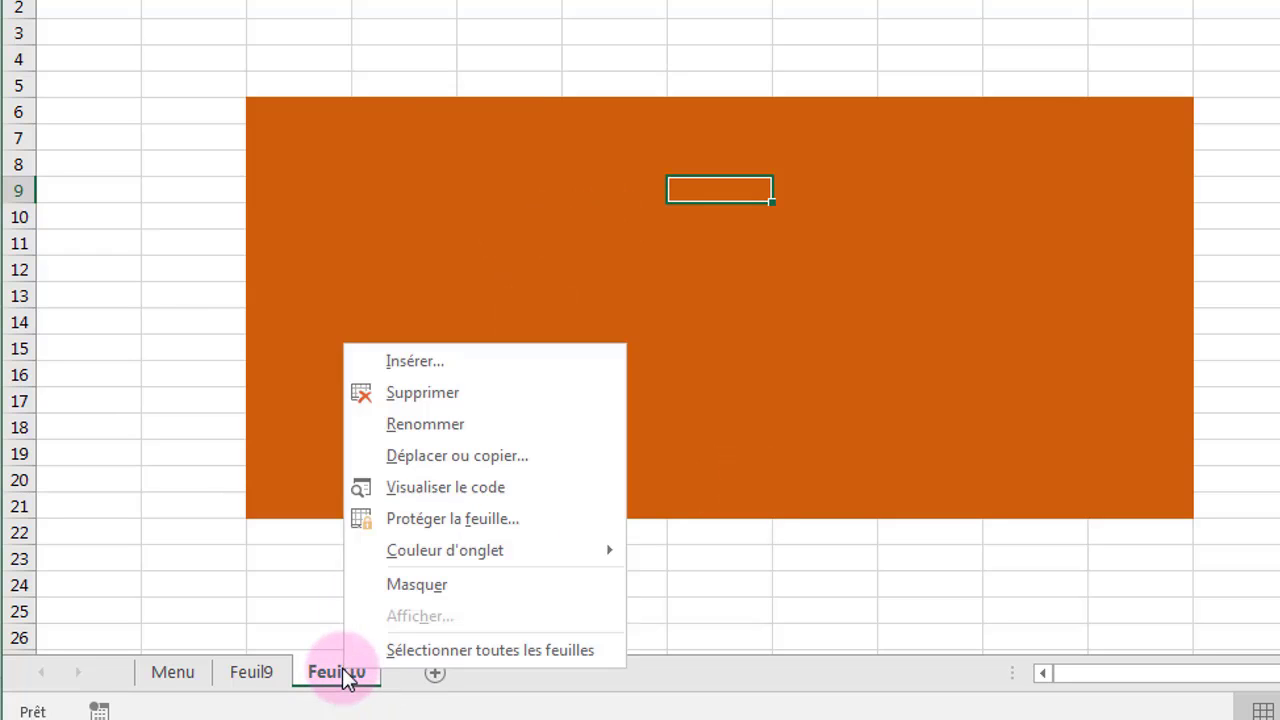
left_click(433, 454)
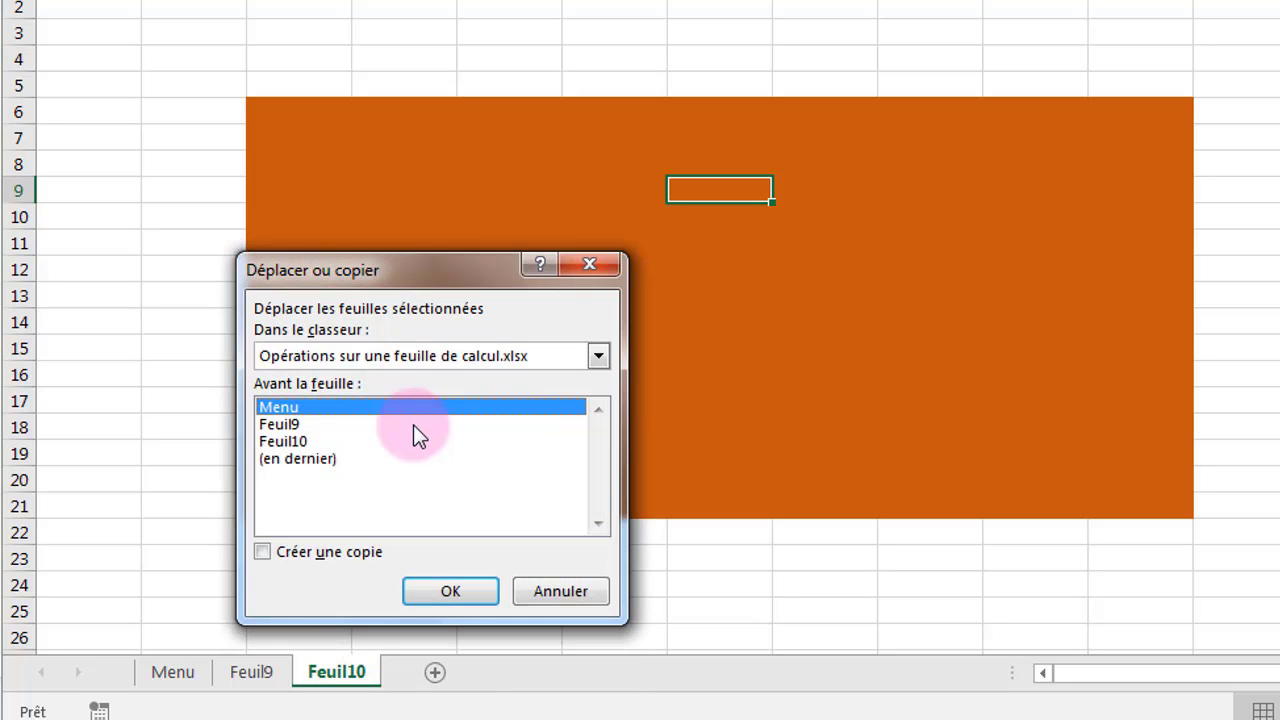
left_click_drag(377, 268, 995, 136)
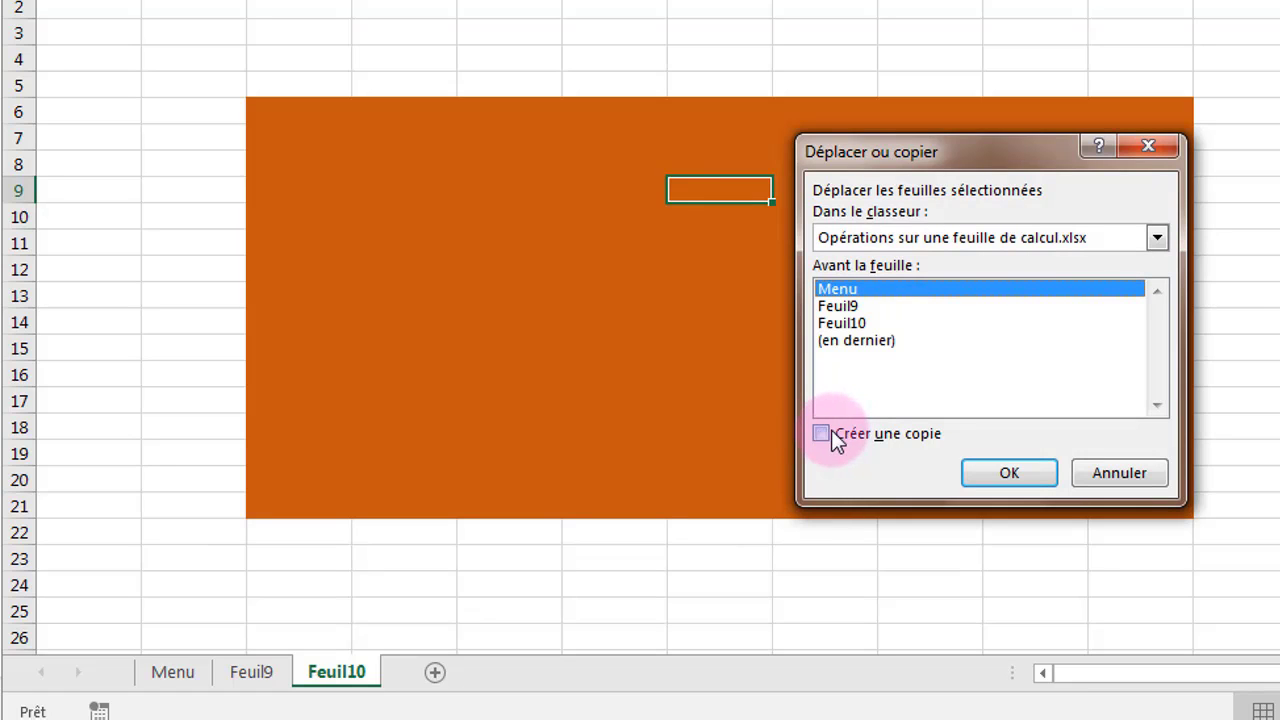
left_click(821, 434)
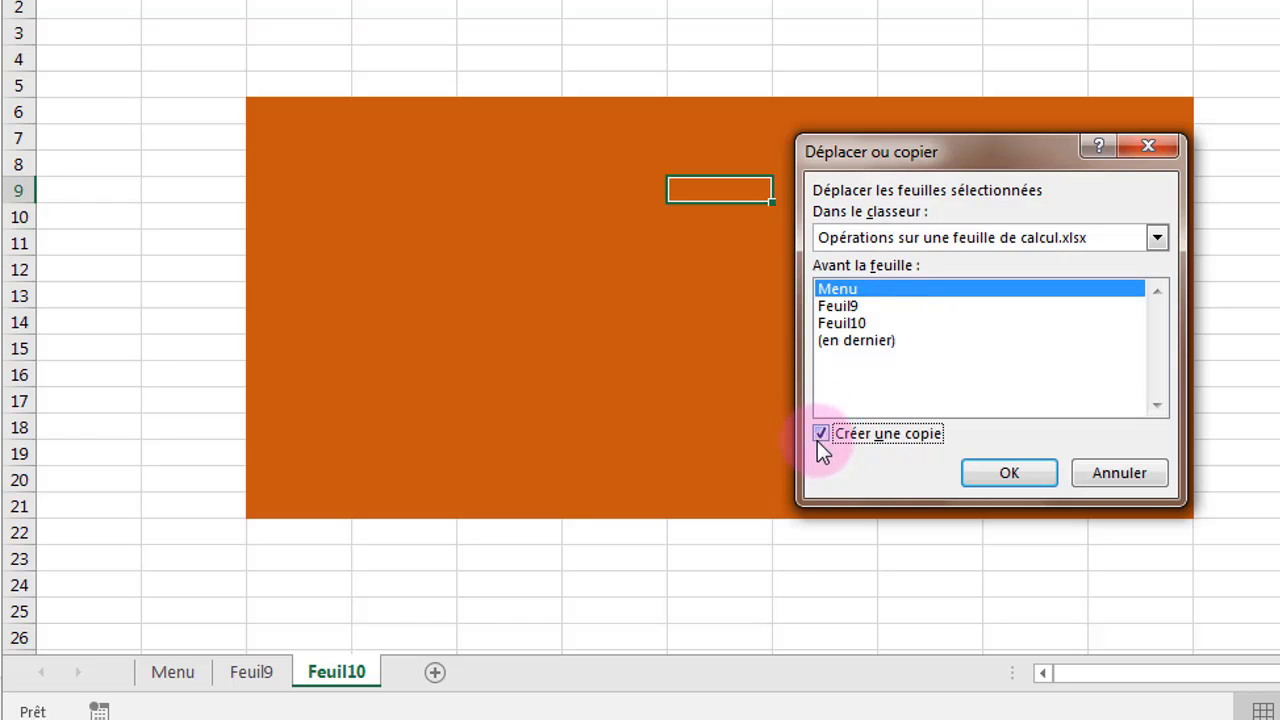
left_click(990, 472)
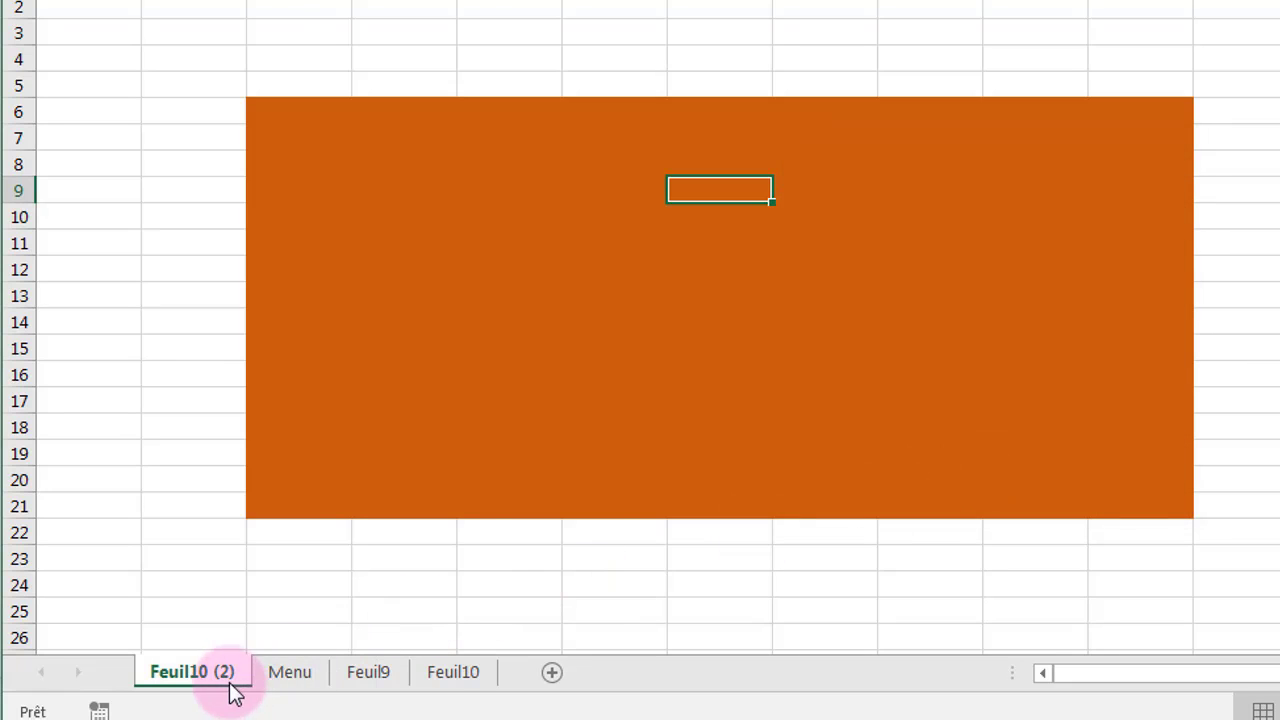
left_click(450, 674)
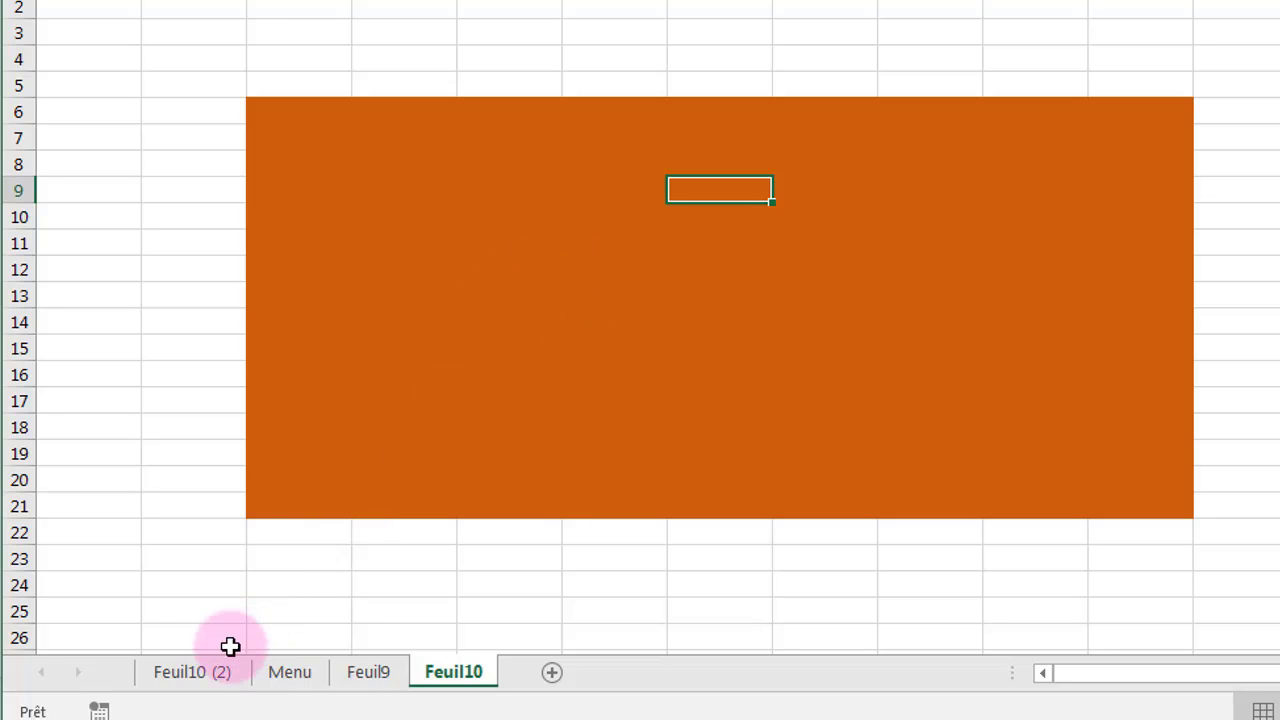
left_click(191, 683)
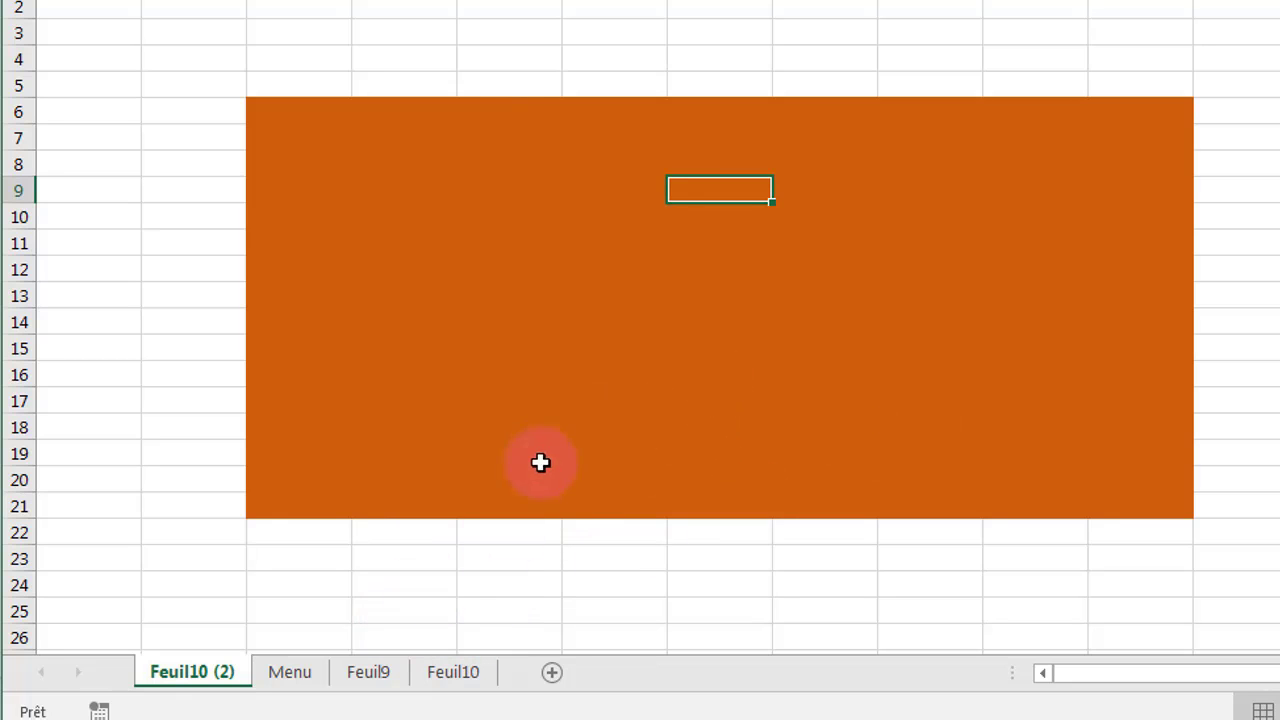
left_click(289, 680)
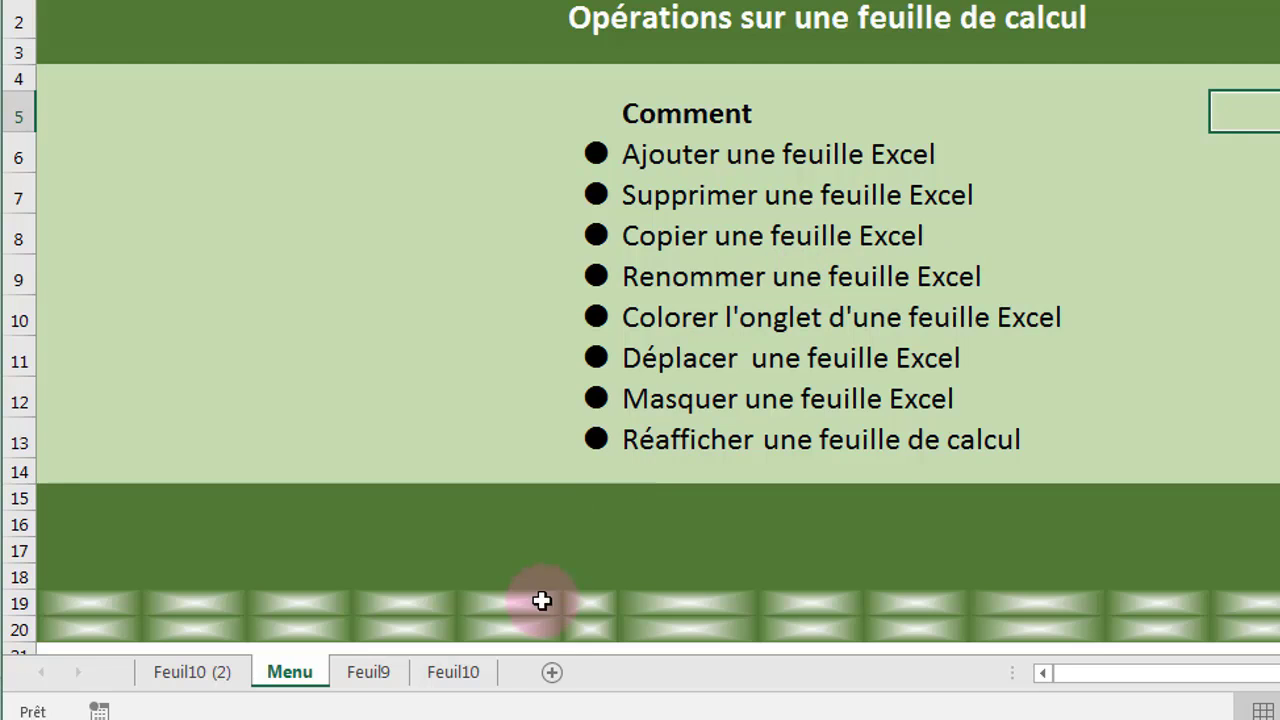
Rename the Feuil10 worksheet as Clients
left_click(465, 673)
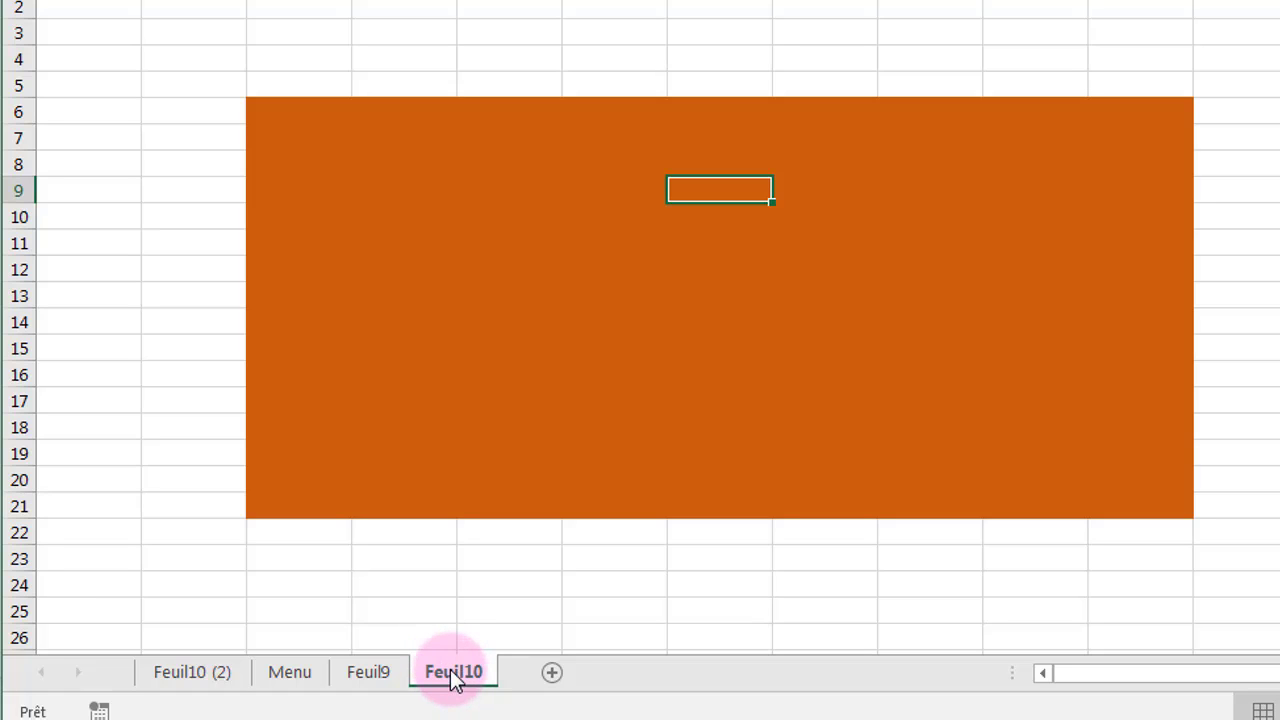
double_click(454, 672)
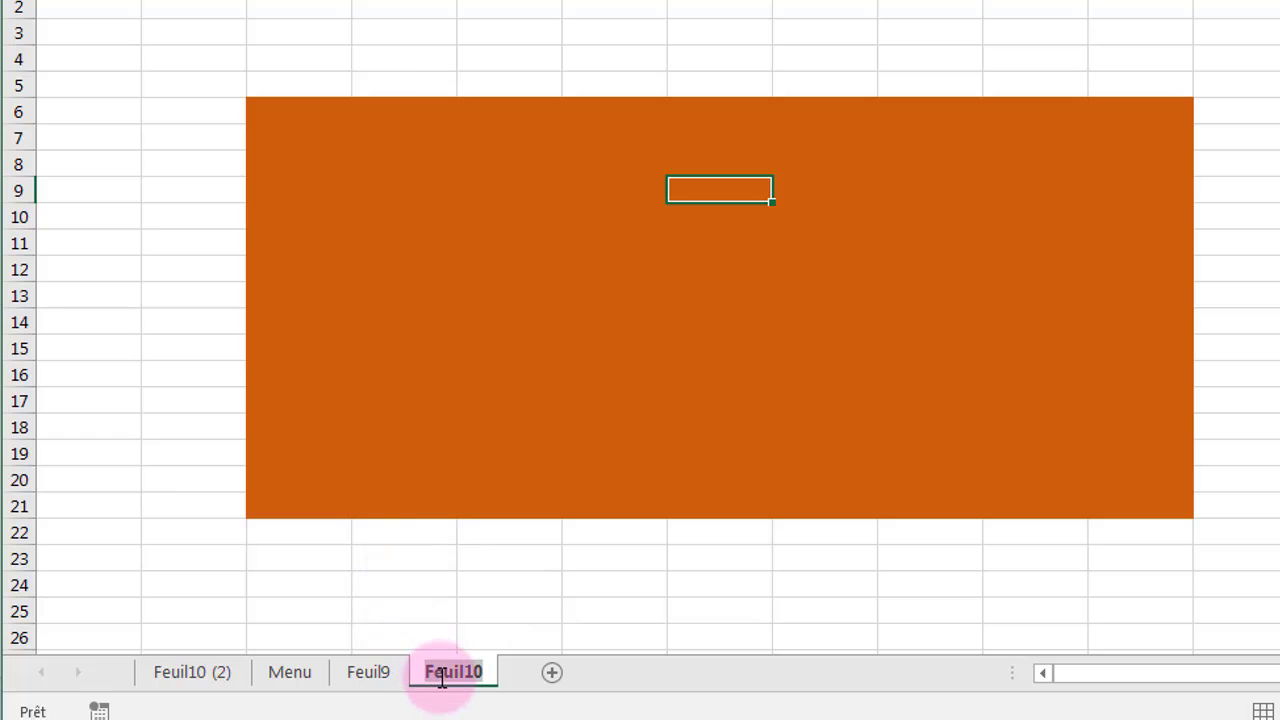
left_click(486, 634)
double_click(455, 672)
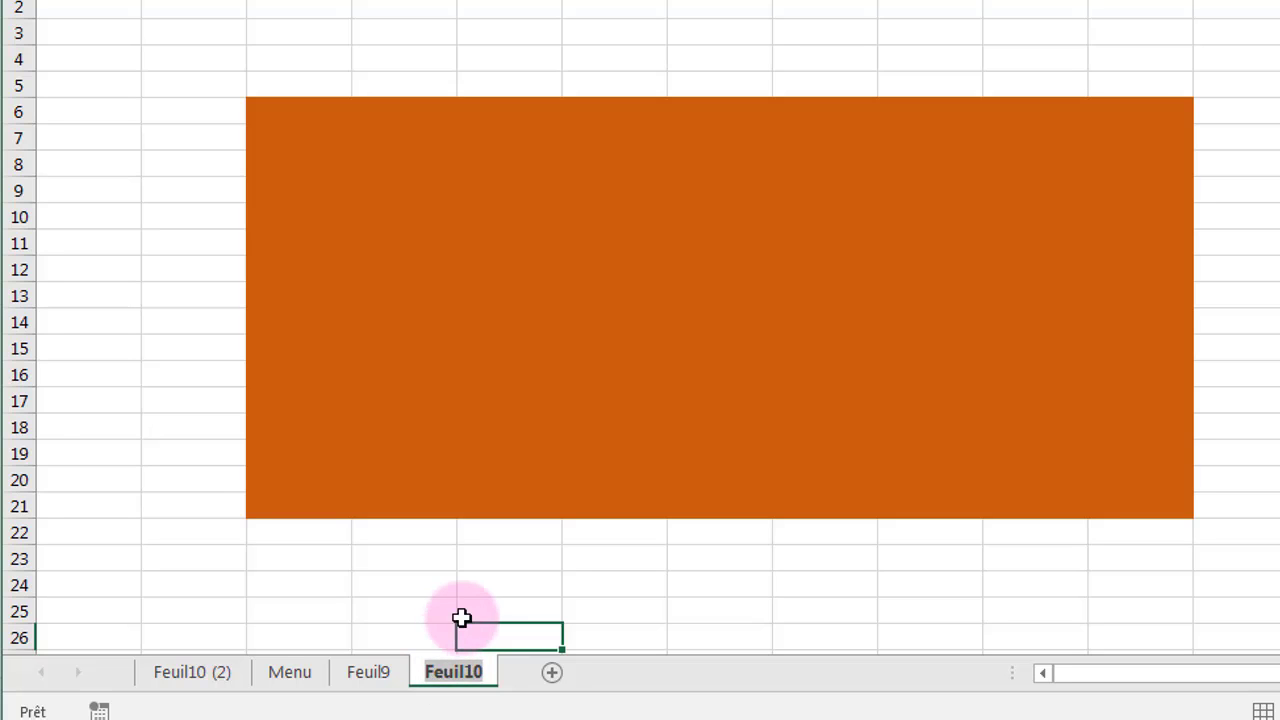
key("BackSpace")
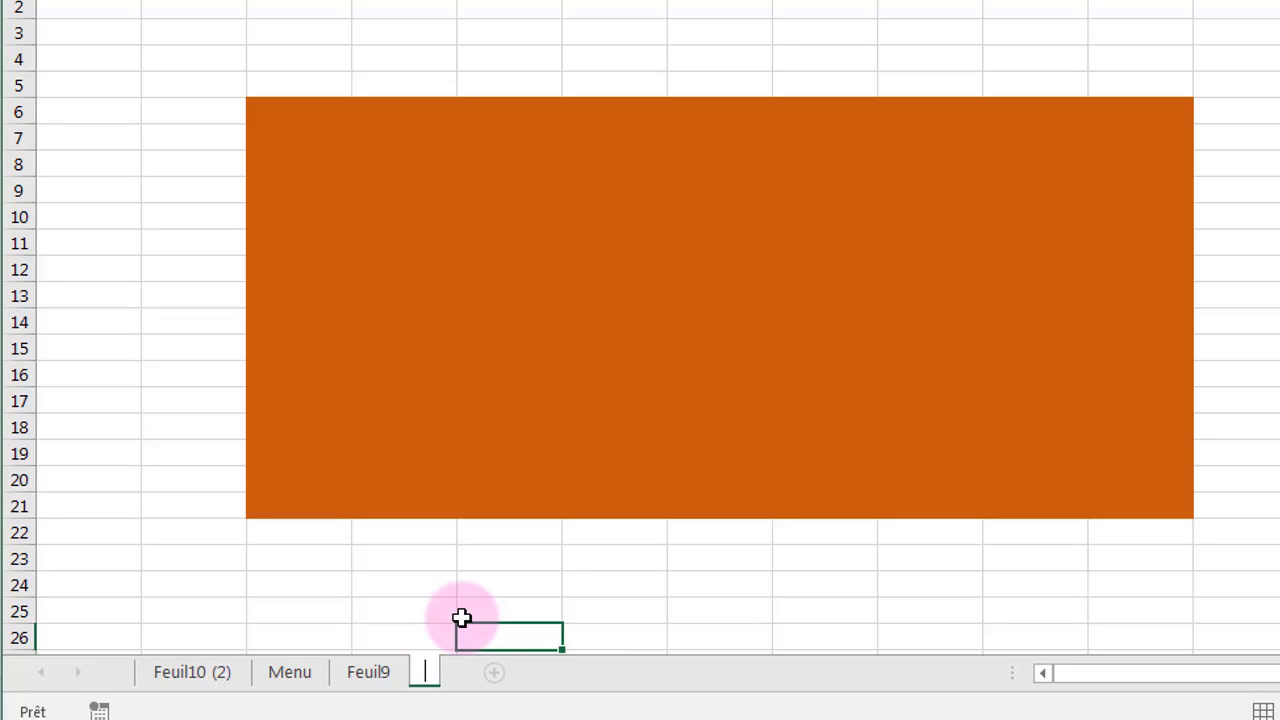
type("Client")
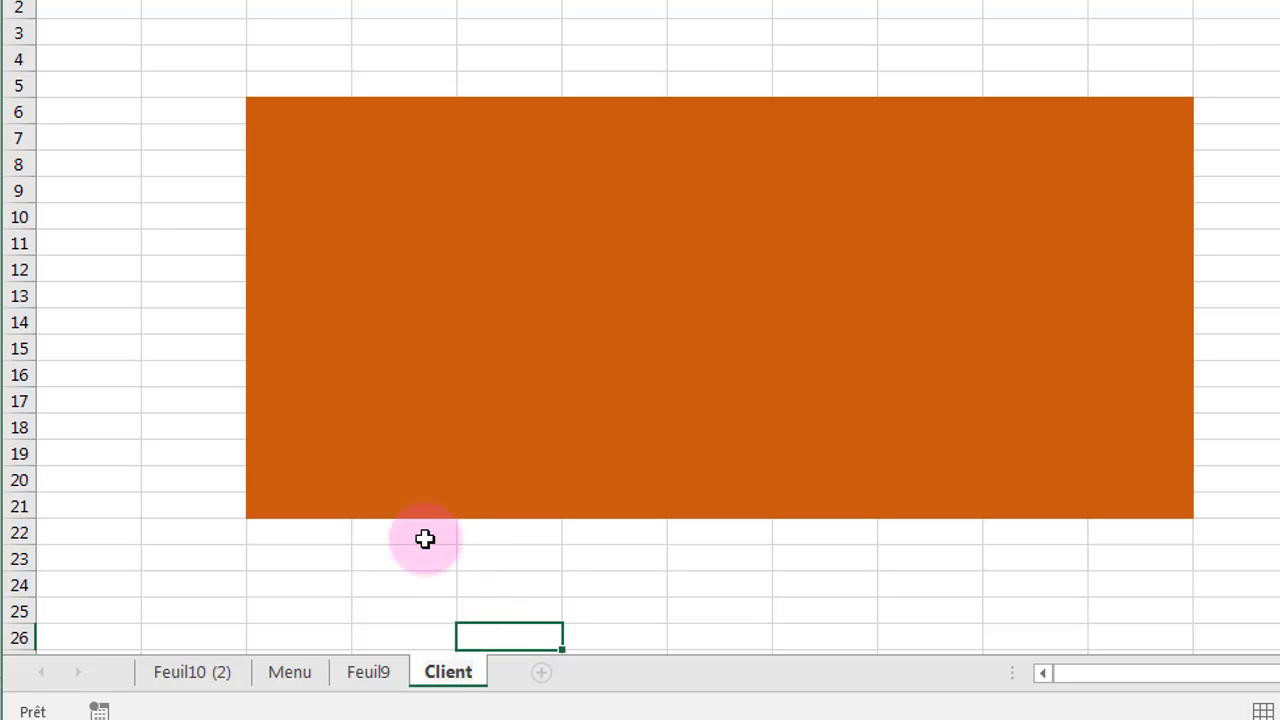
type("s")
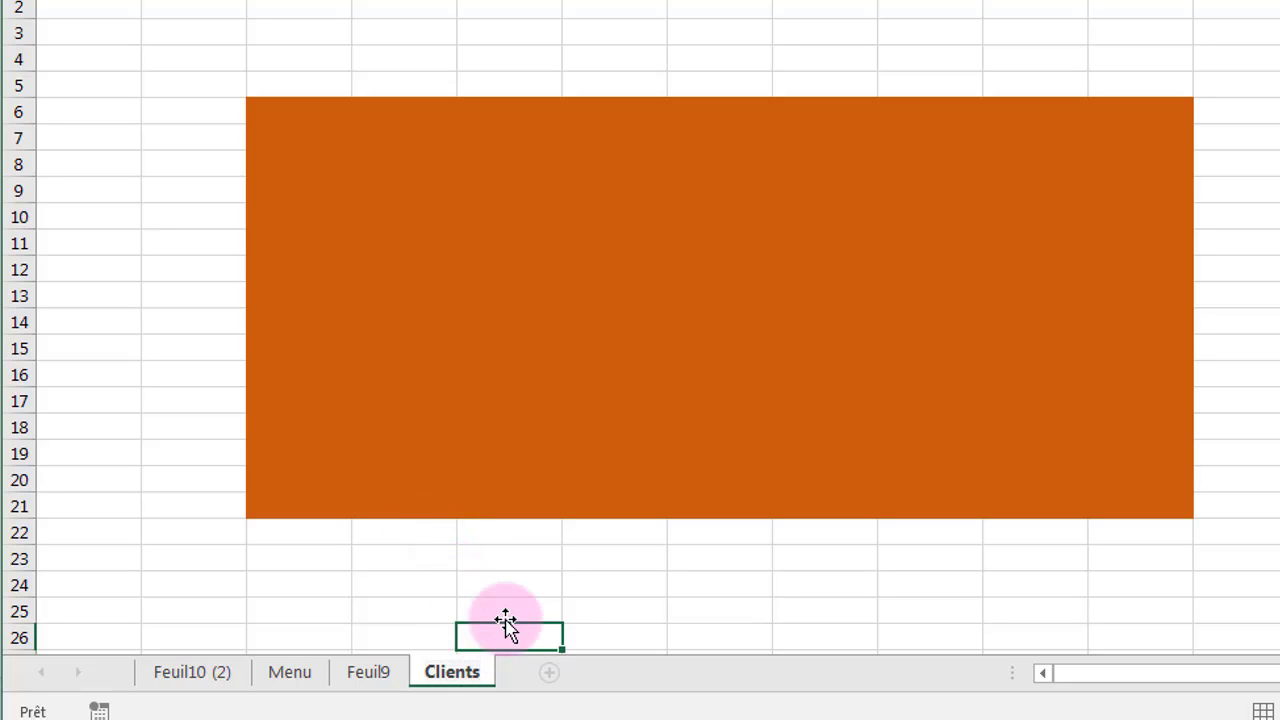
left_click(568, 586)
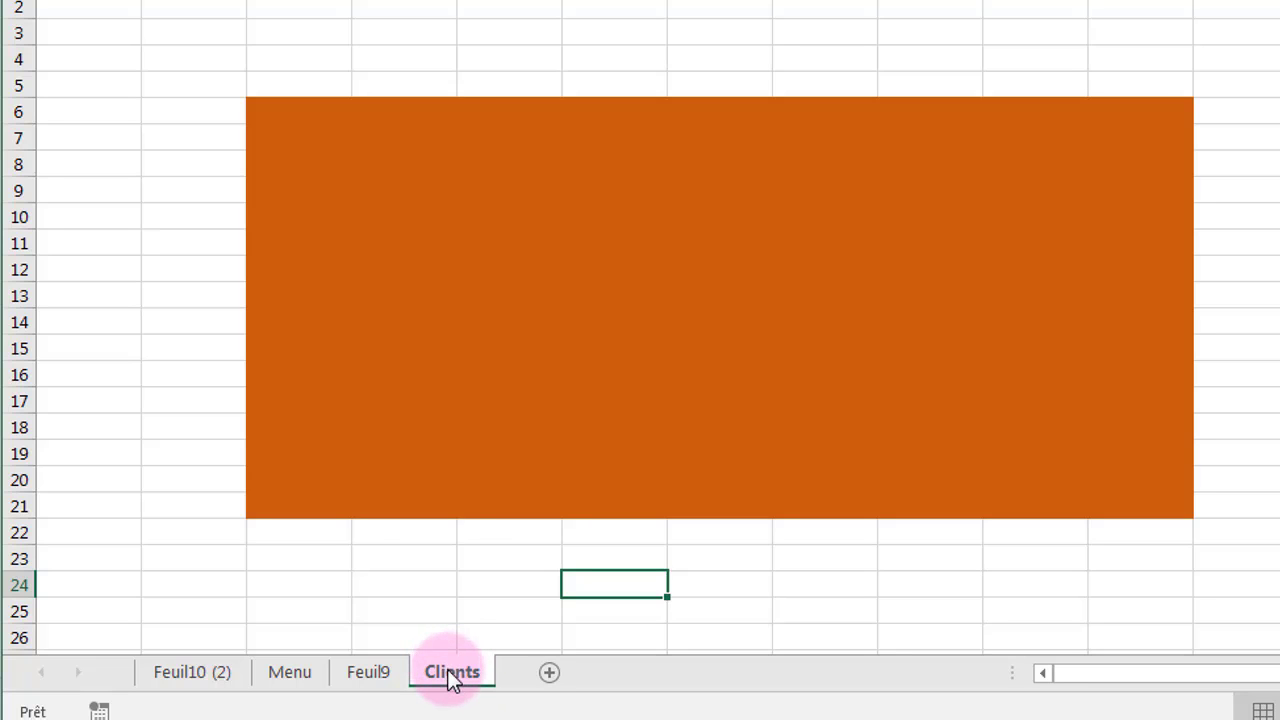
Rename the Clients worksheet as Fournisseur and return to the Menu sheet
right_click(452, 680)
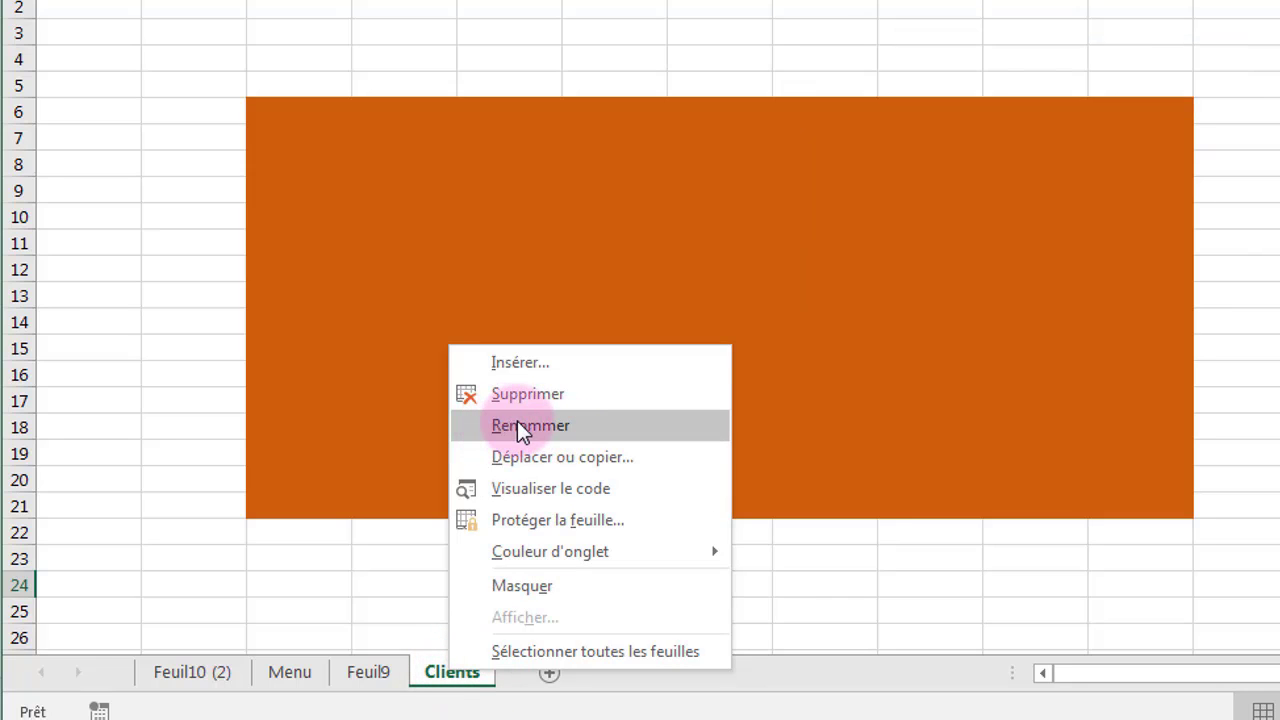
left_click(520, 427)
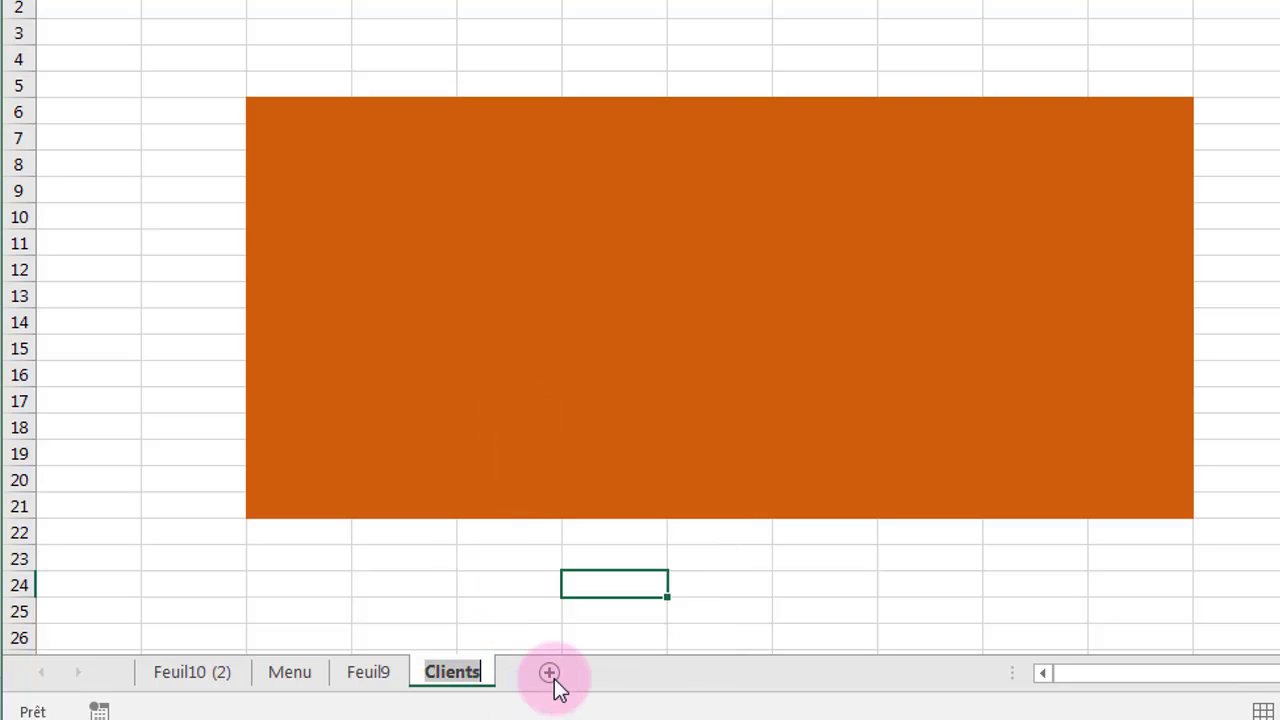
key("BackSpace")
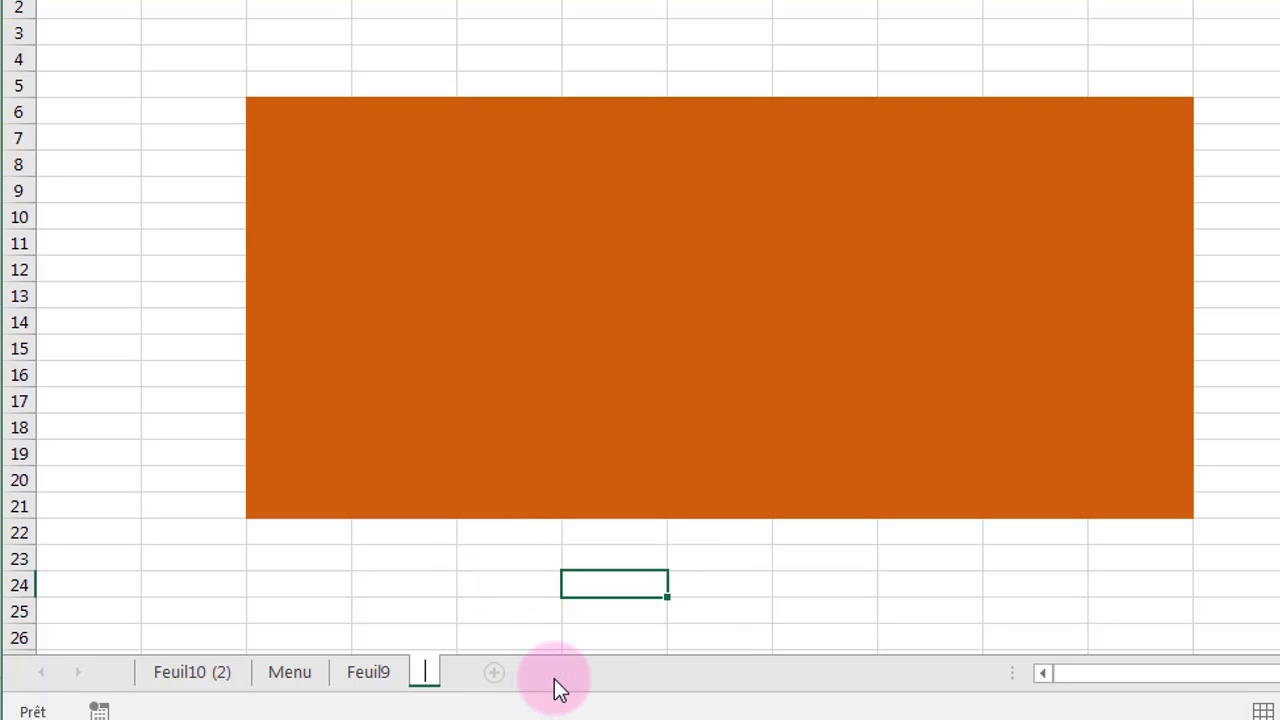
type("Fou")
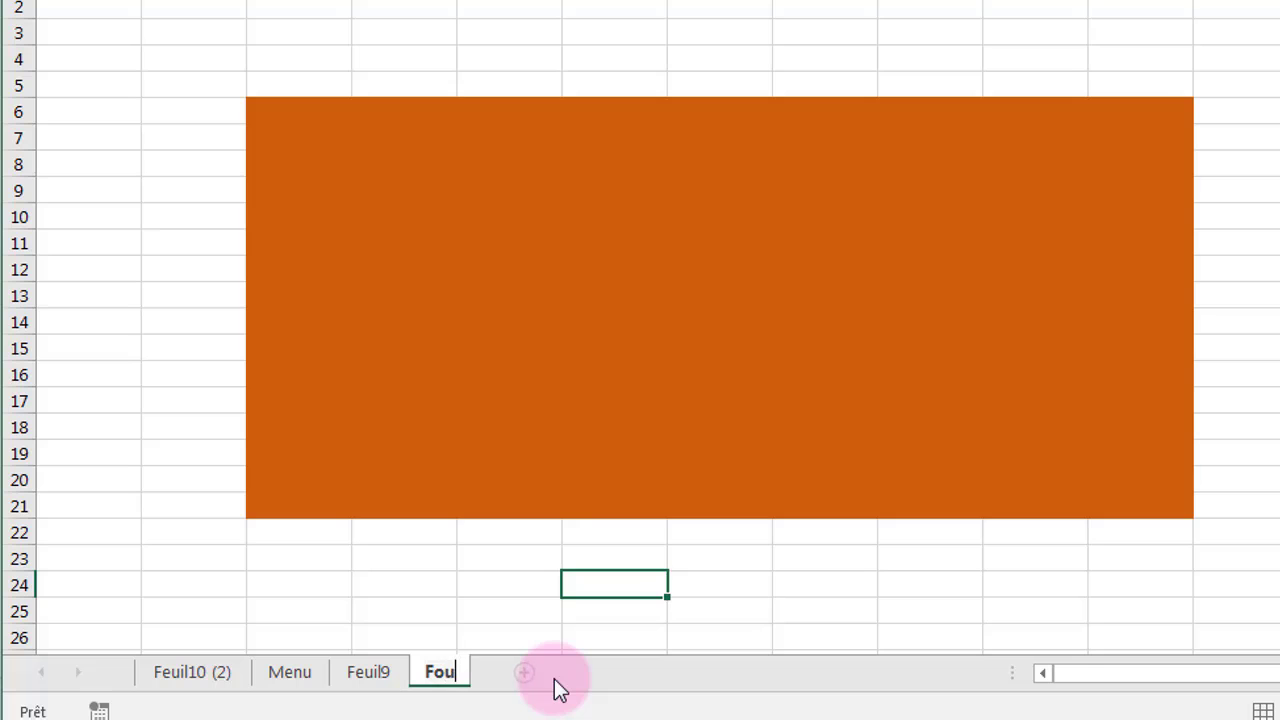
type("rnisseur")
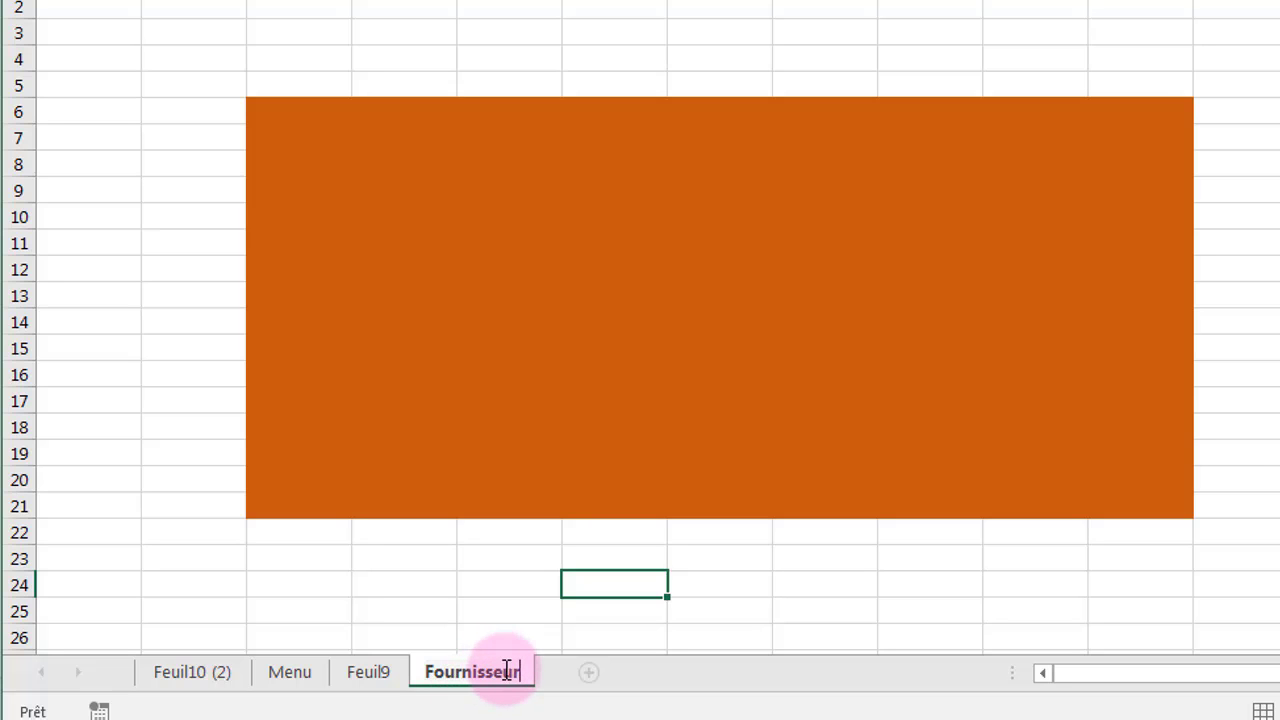
left_click(292, 680)
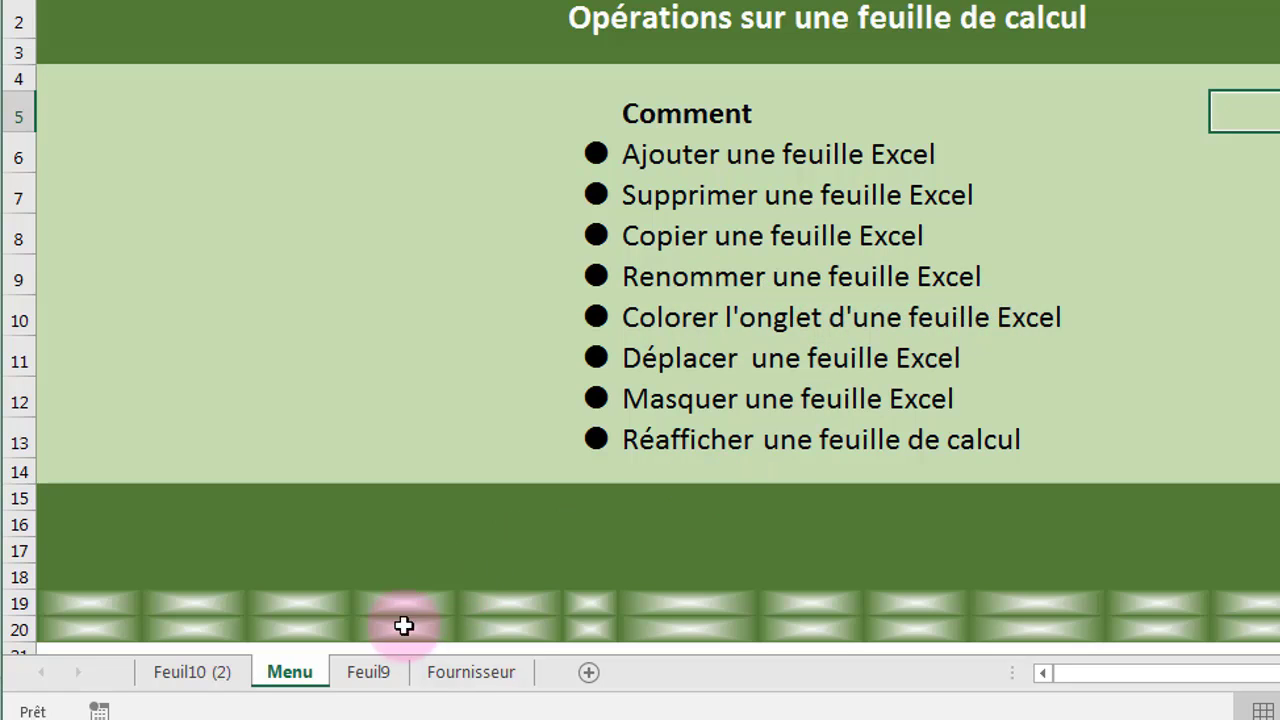
Insert a new blank worksheet directly after Menu and look through the neighbouring sheets
left_click(588, 672)
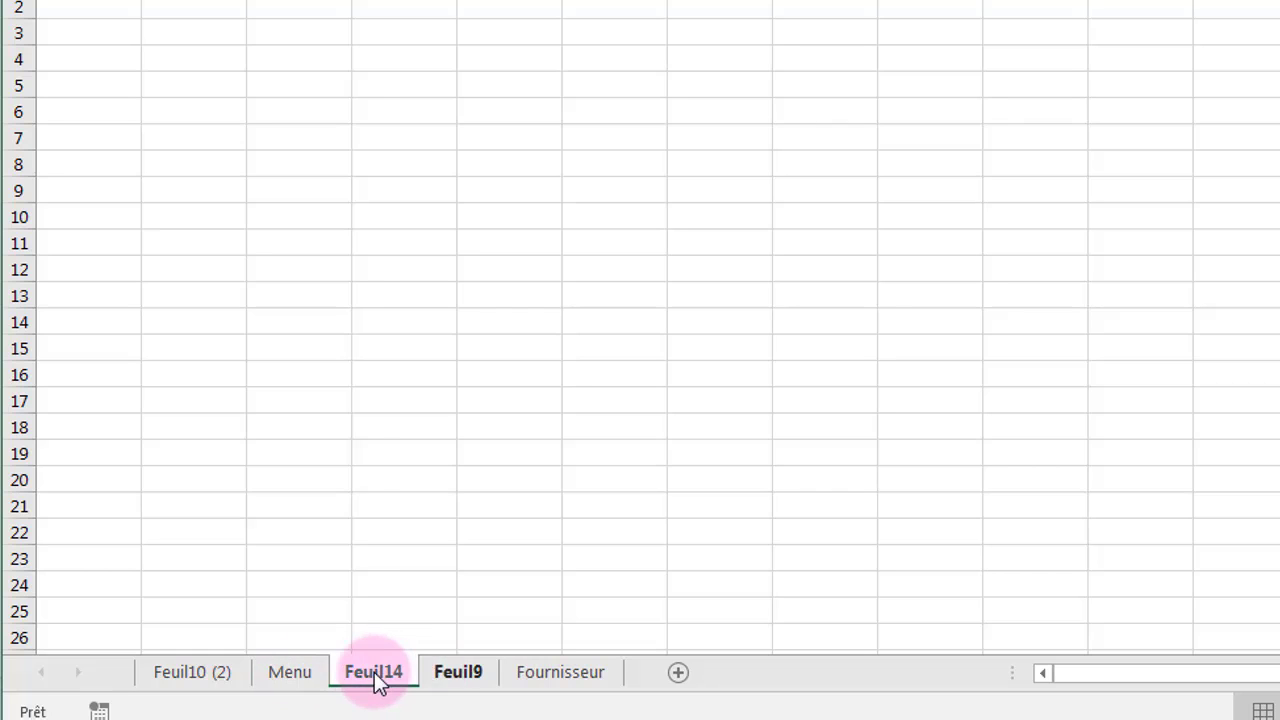
left_click(294, 684)
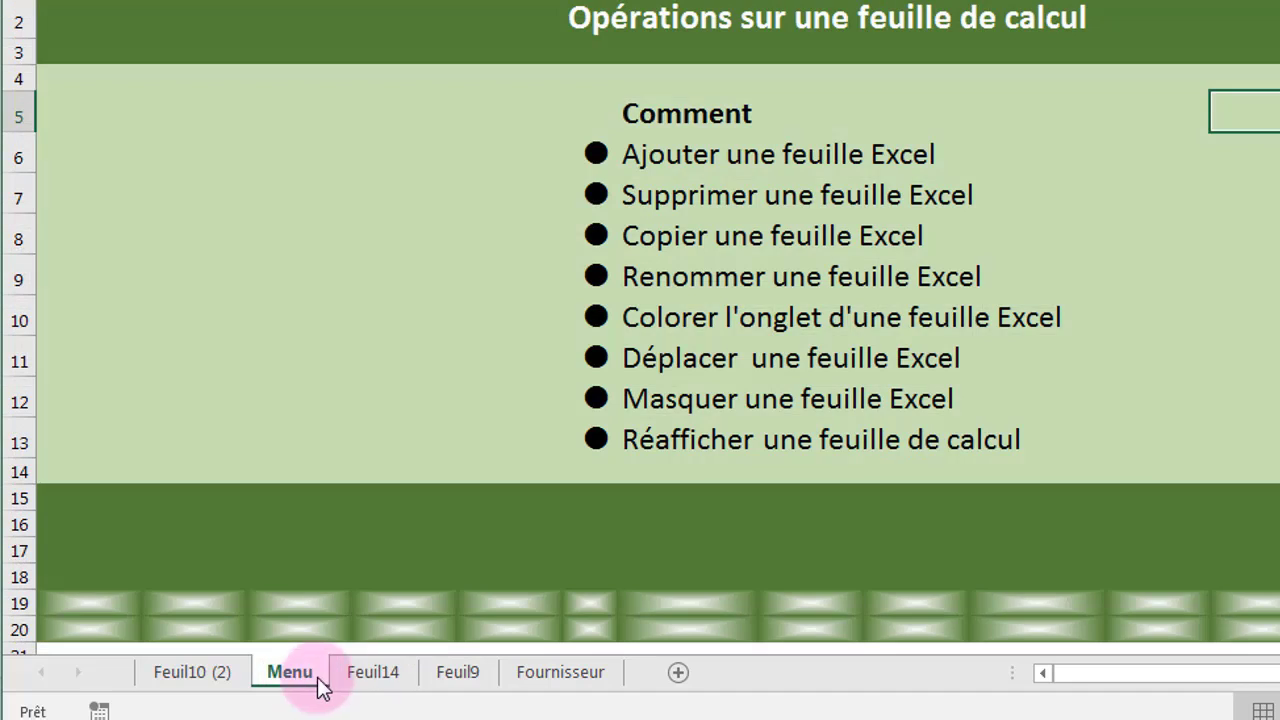
left_click(380, 680)
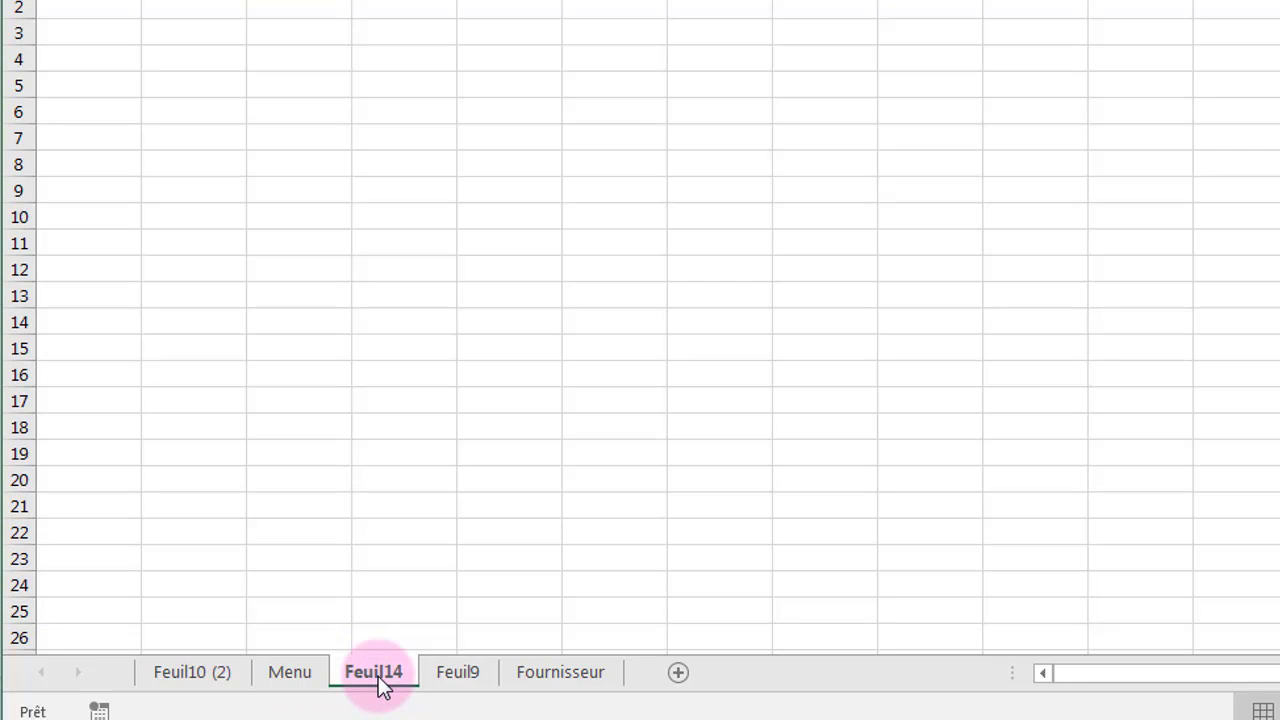
left_click(463, 684)
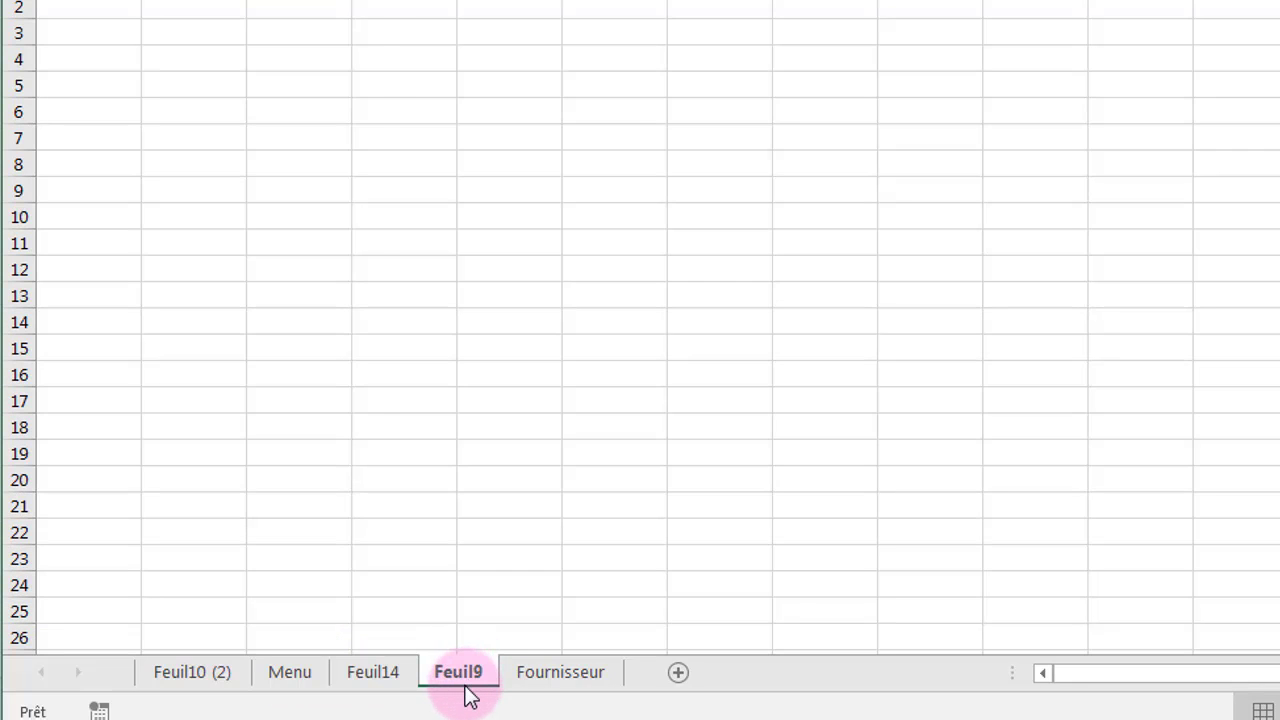
Set the tab colour of the Fournisseur worksheet to standard red
left_click(541, 684)
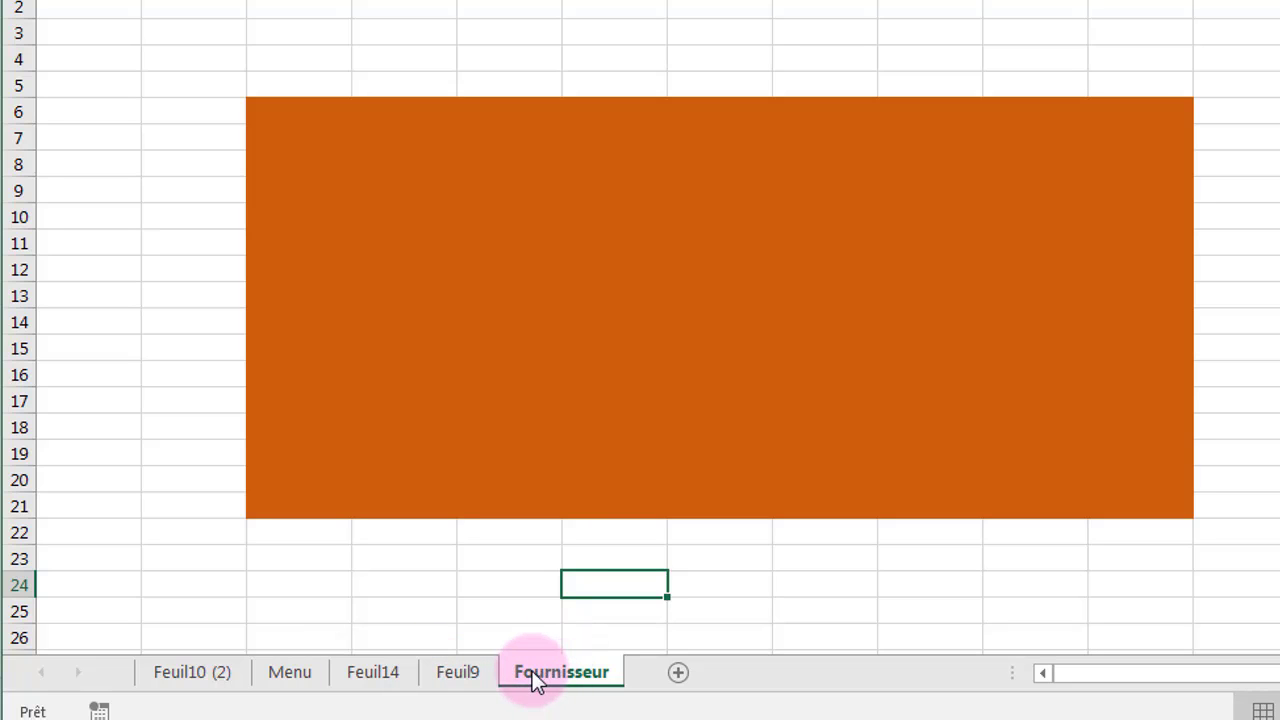
right_click(566, 679)
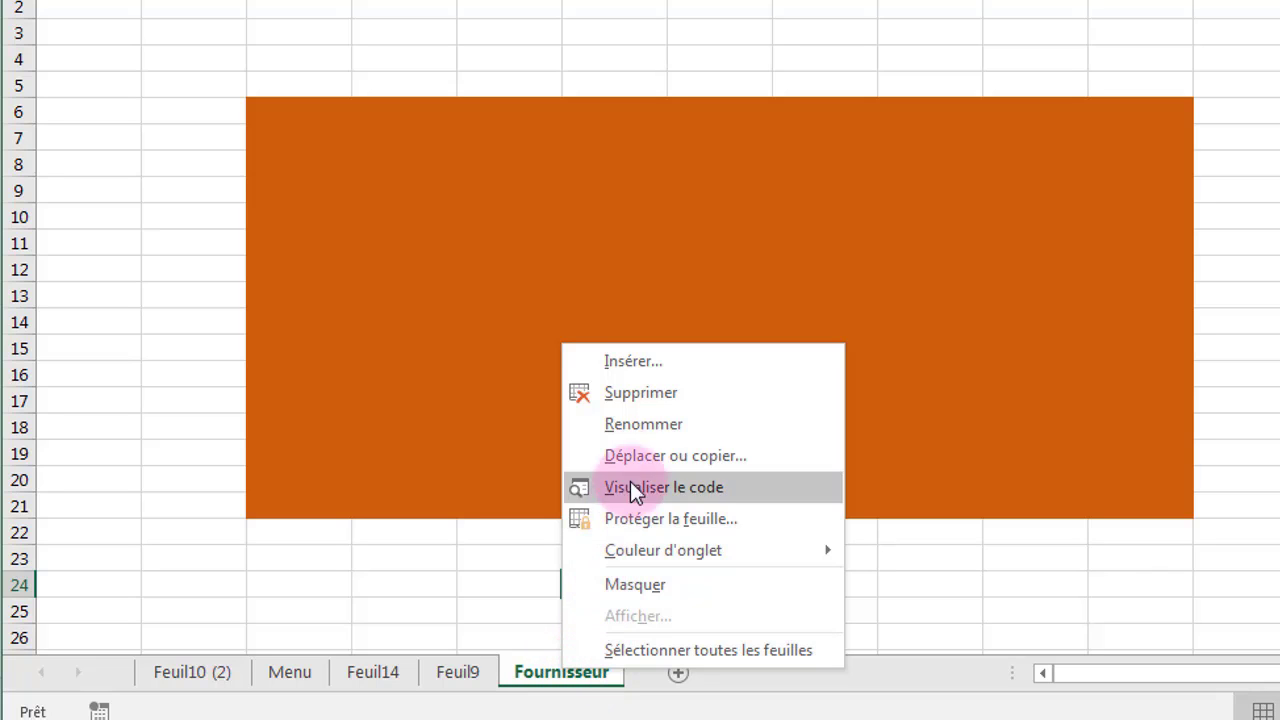
mouse_move(690, 563)
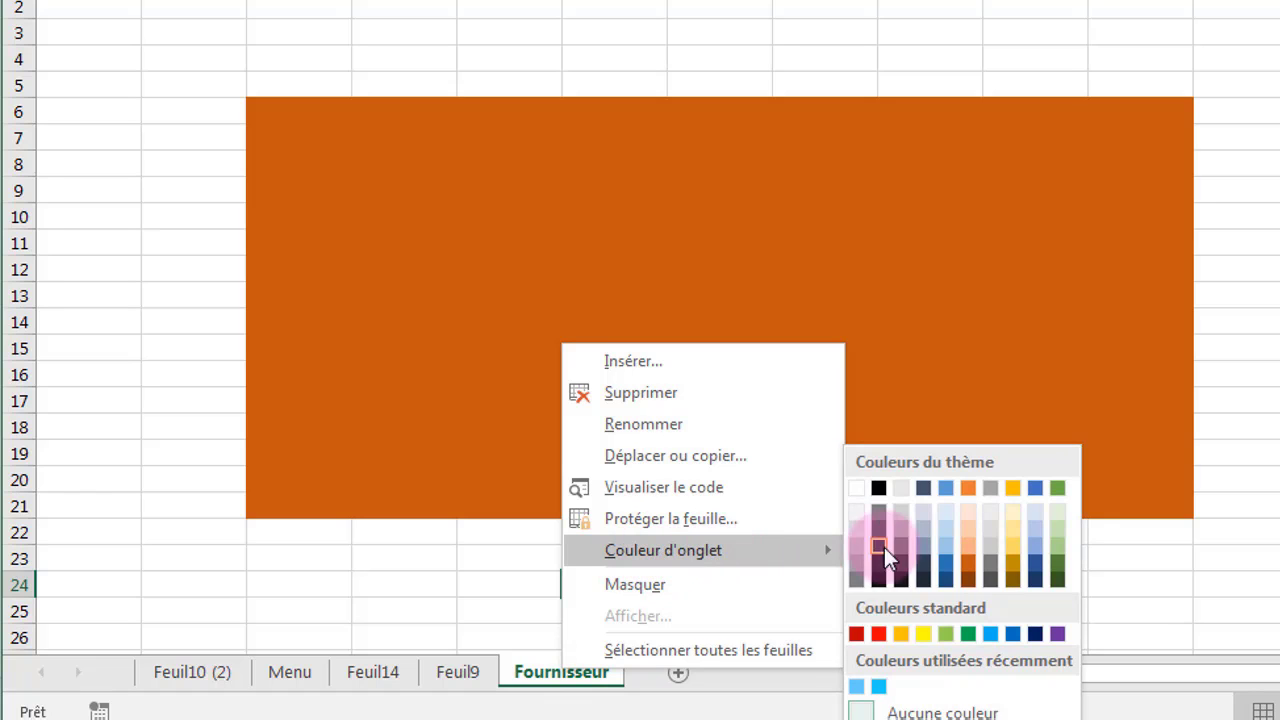
left_click(879, 632)
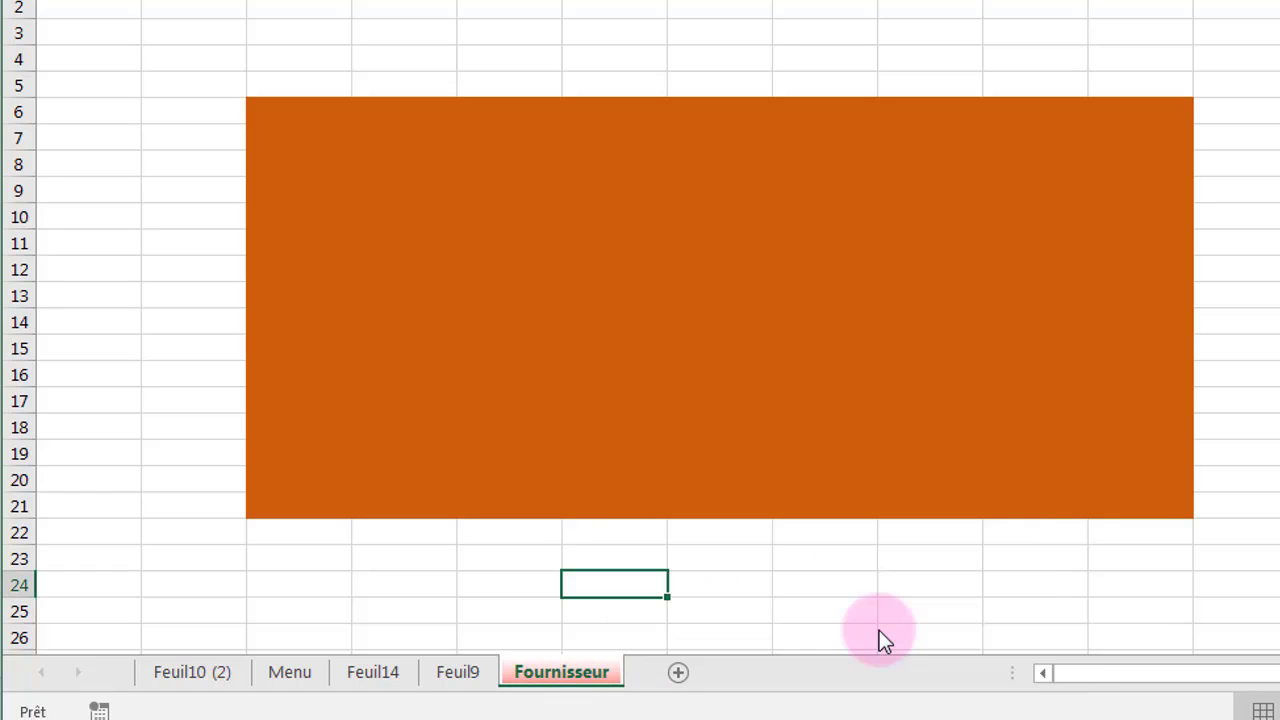
Set the tab colour of the Feuil9 worksheet to standard green
left_click(455, 675)
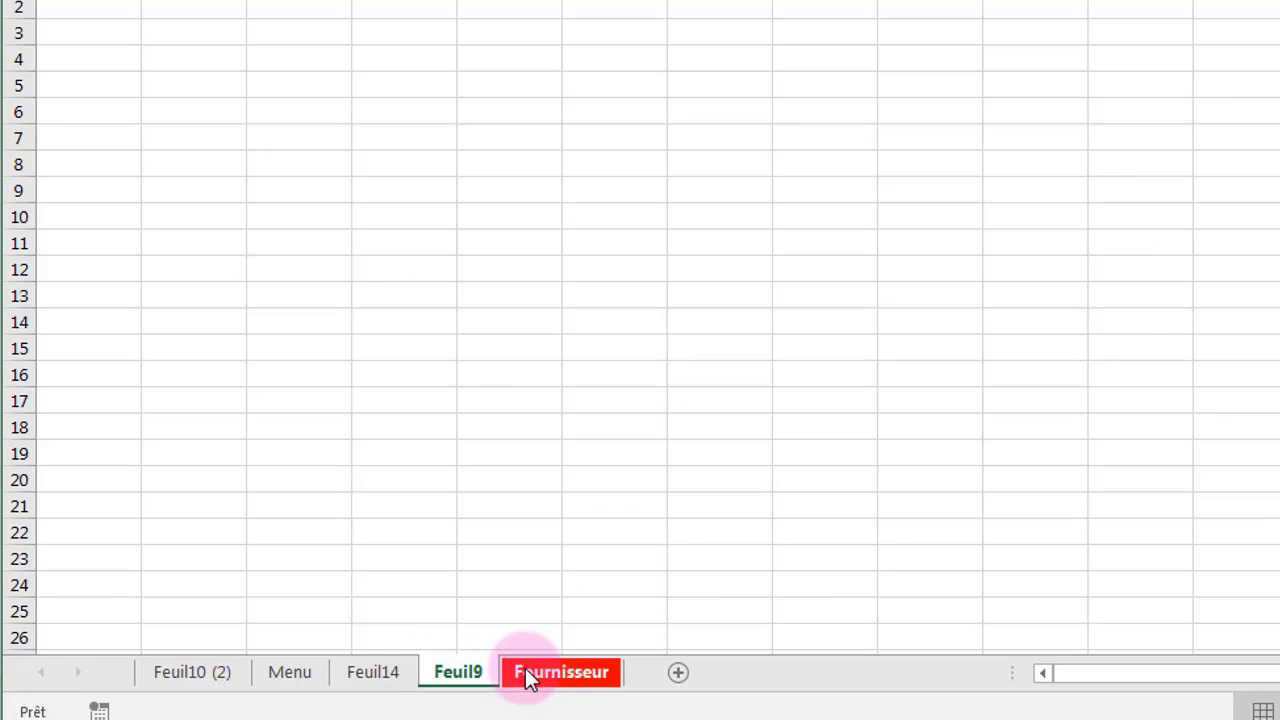
right_click(468, 676)
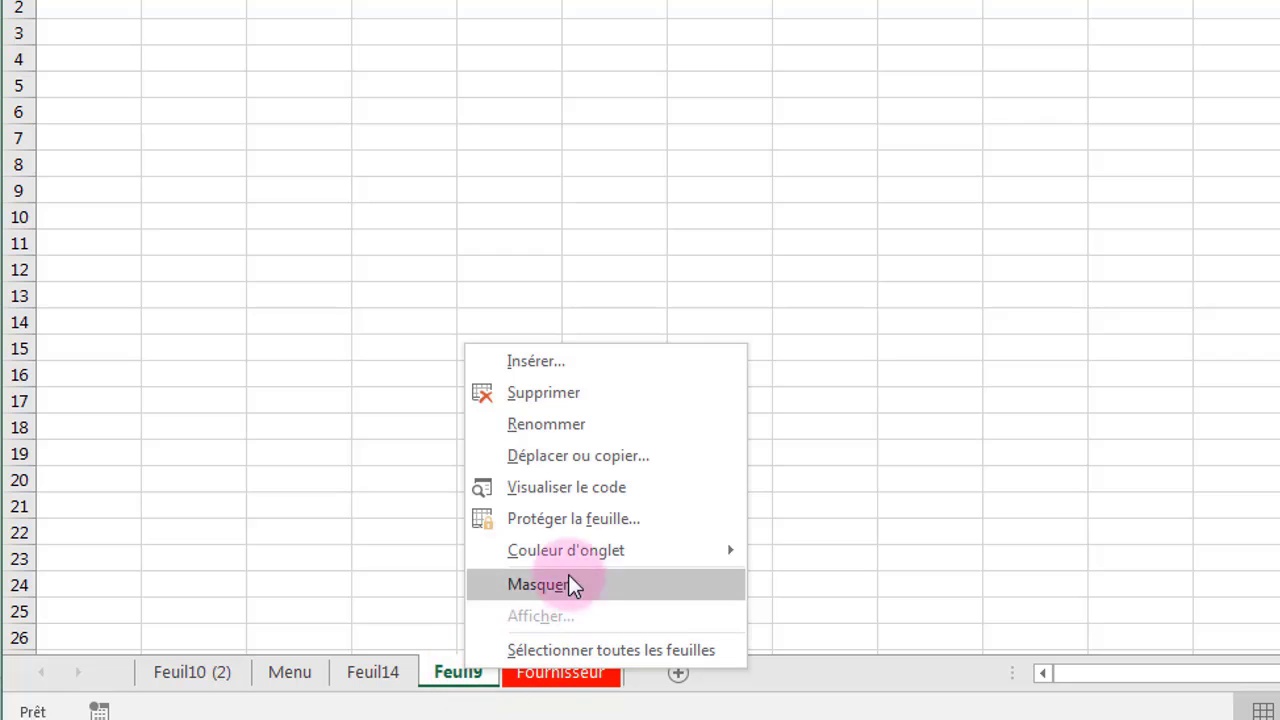
mouse_move(551, 549)
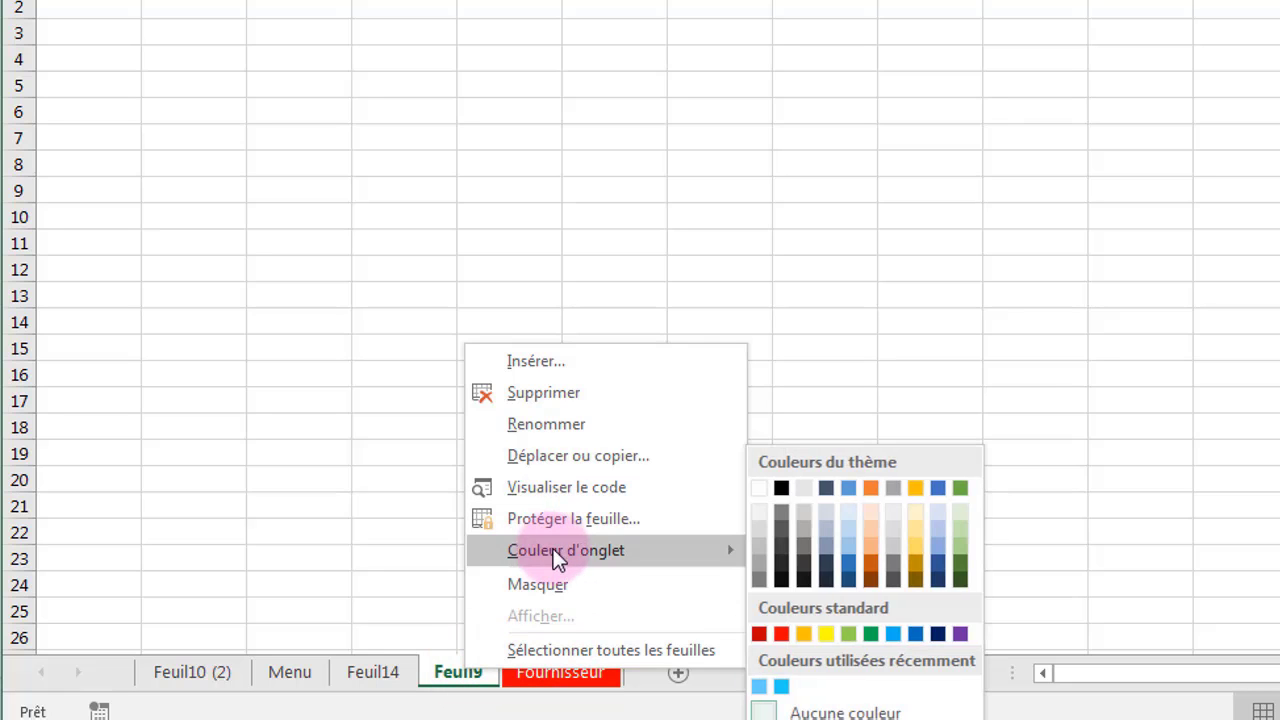
left_click(870, 636)
left_click(405, 675)
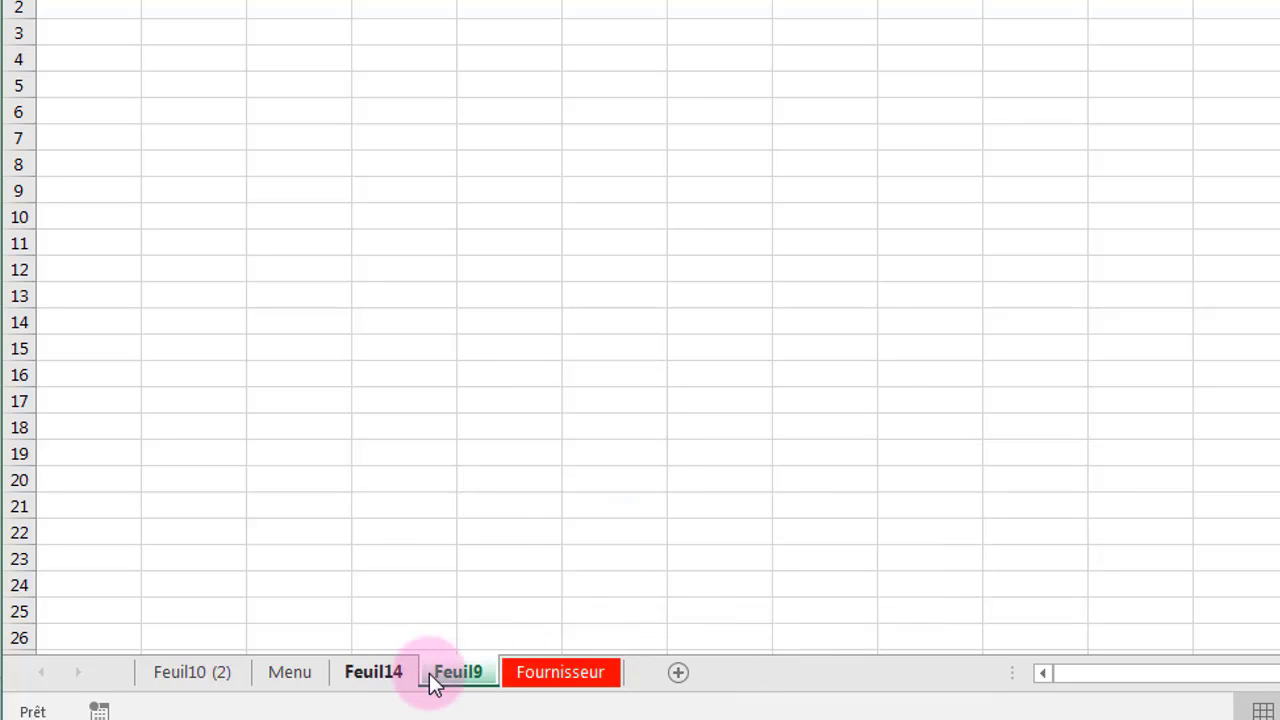
Set the tab colour of the Feuil9 worksheet to the darker blue theme colour
left_click(468, 680)
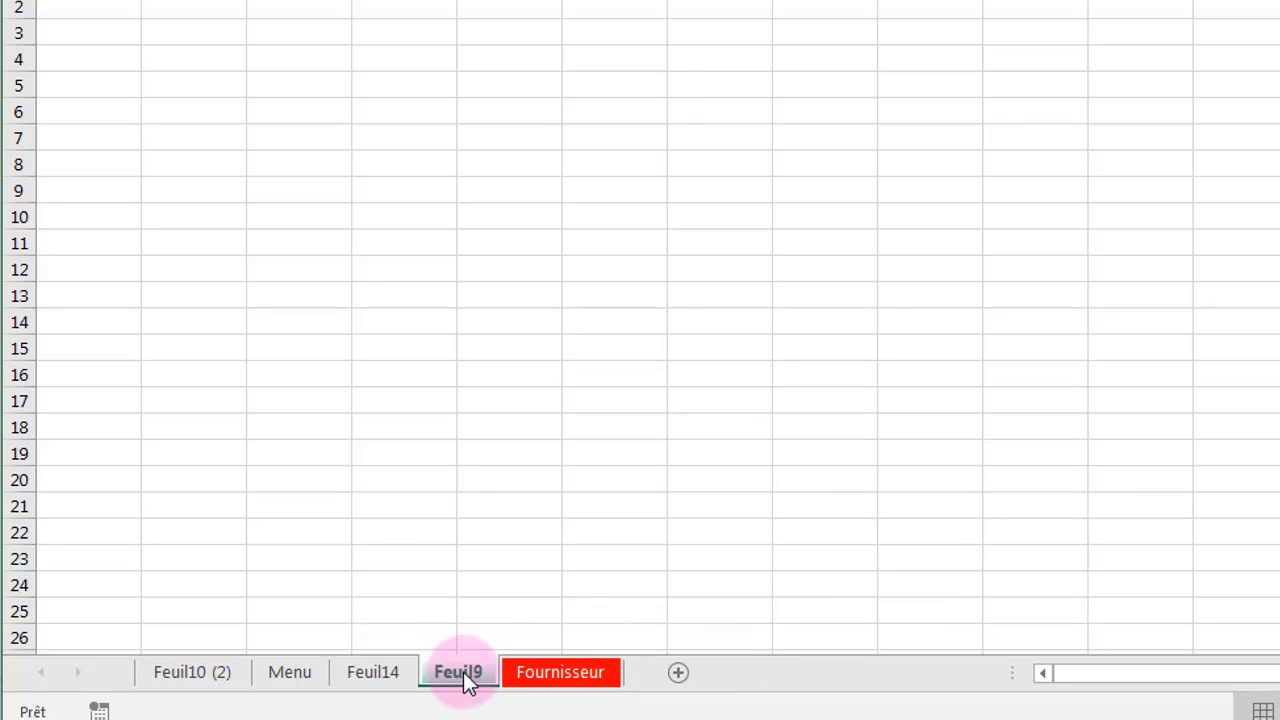
right_click(468, 680)
mouse_move(551, 568)
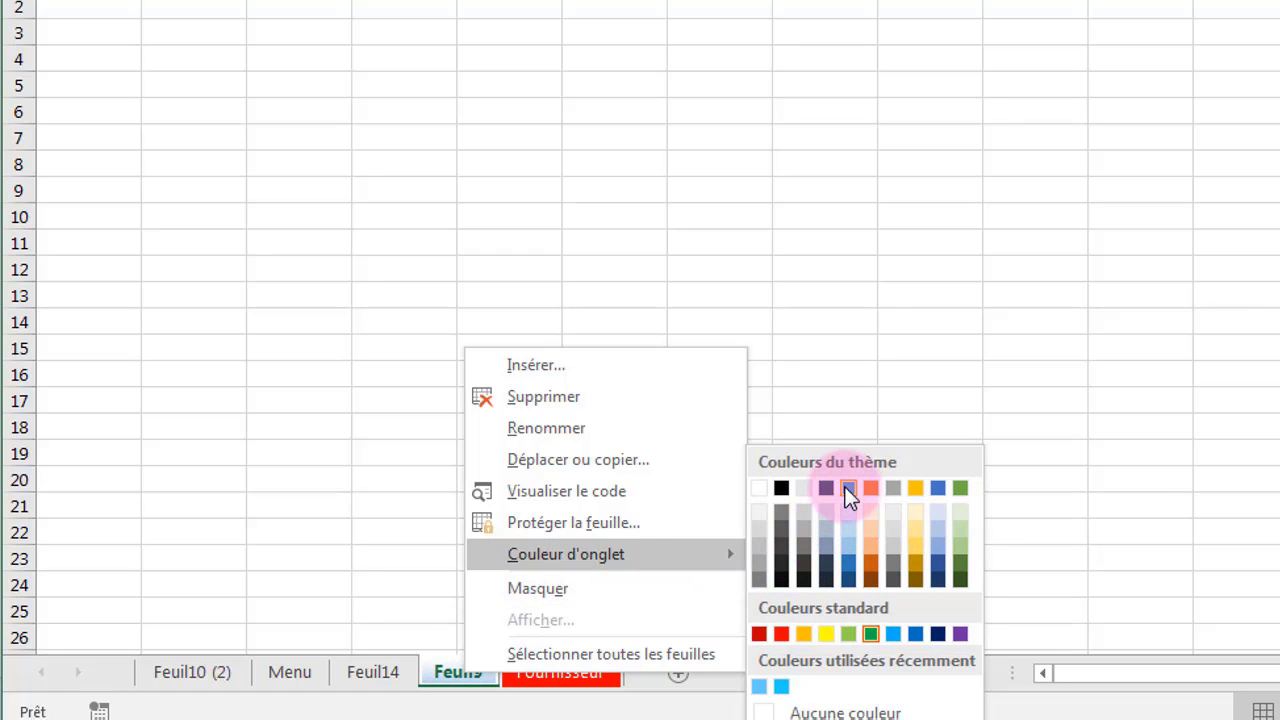
left_click(847, 565)
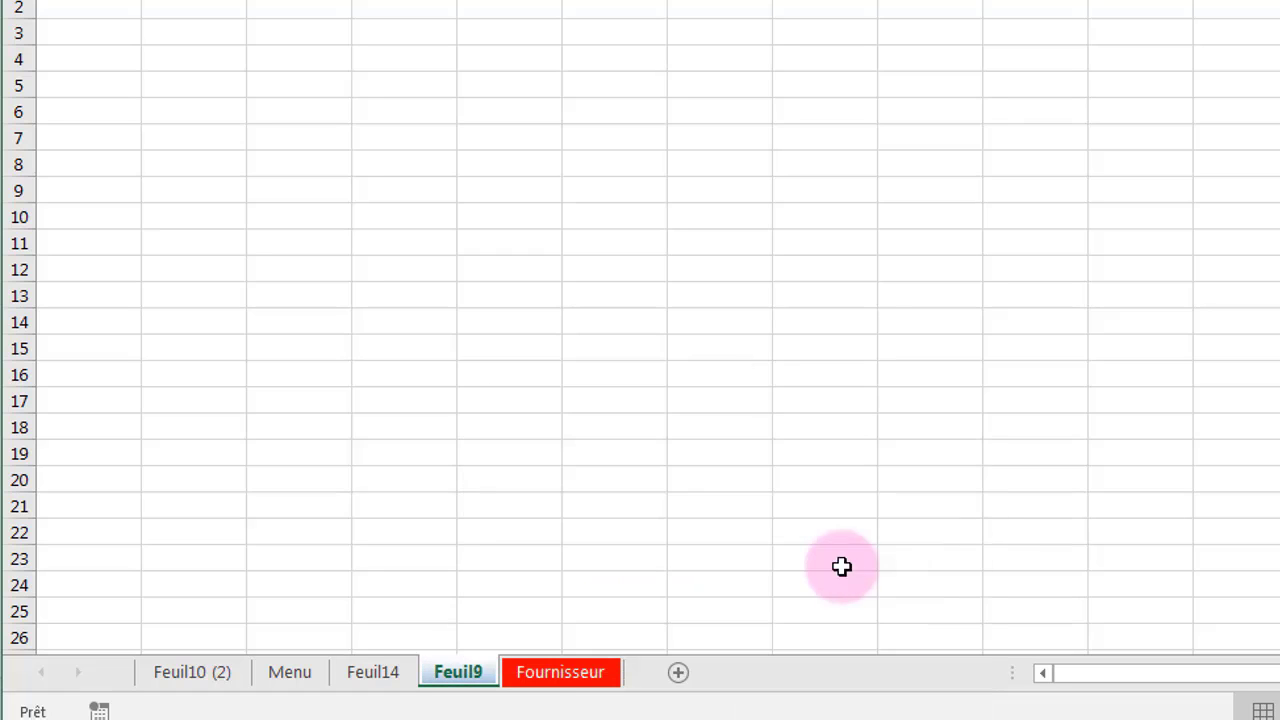
Set the tab colour of the Feuil14 worksheet to the green theme colour and return to Menu
left_click(372, 679)
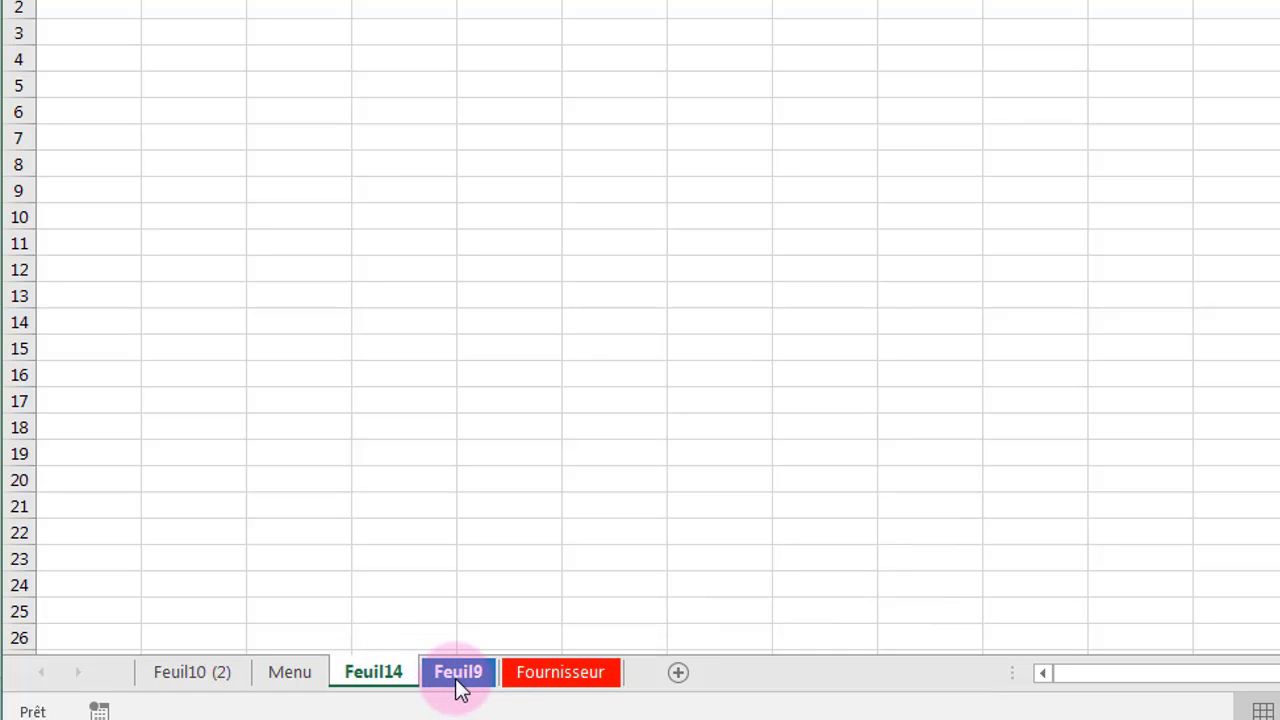
right_click(374, 672)
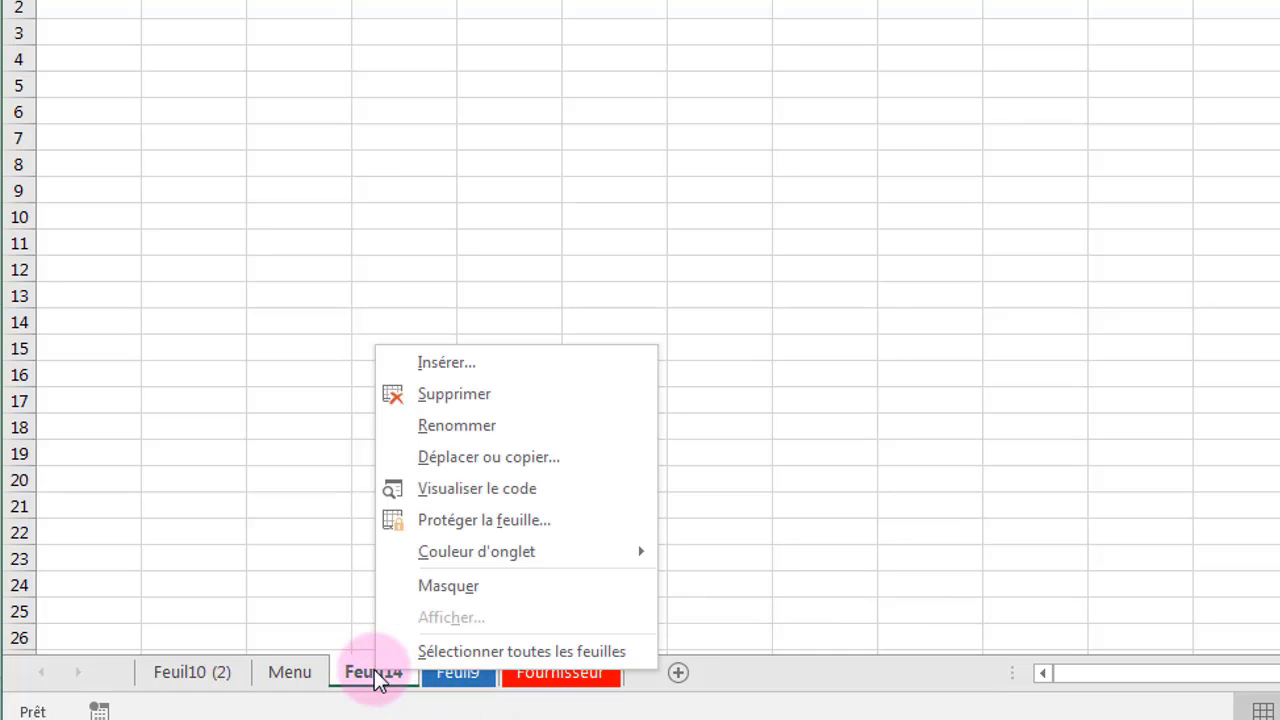
mouse_move(434, 571)
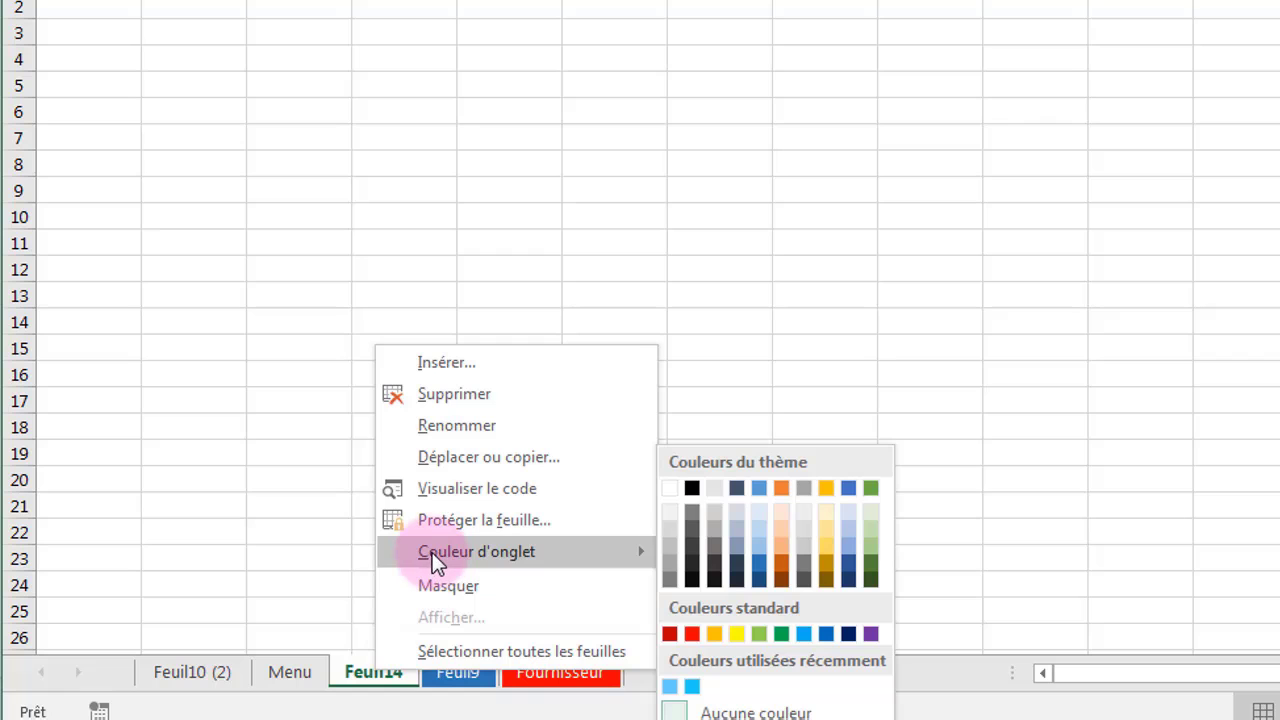
left_click(867, 487)
left_click(263, 678)
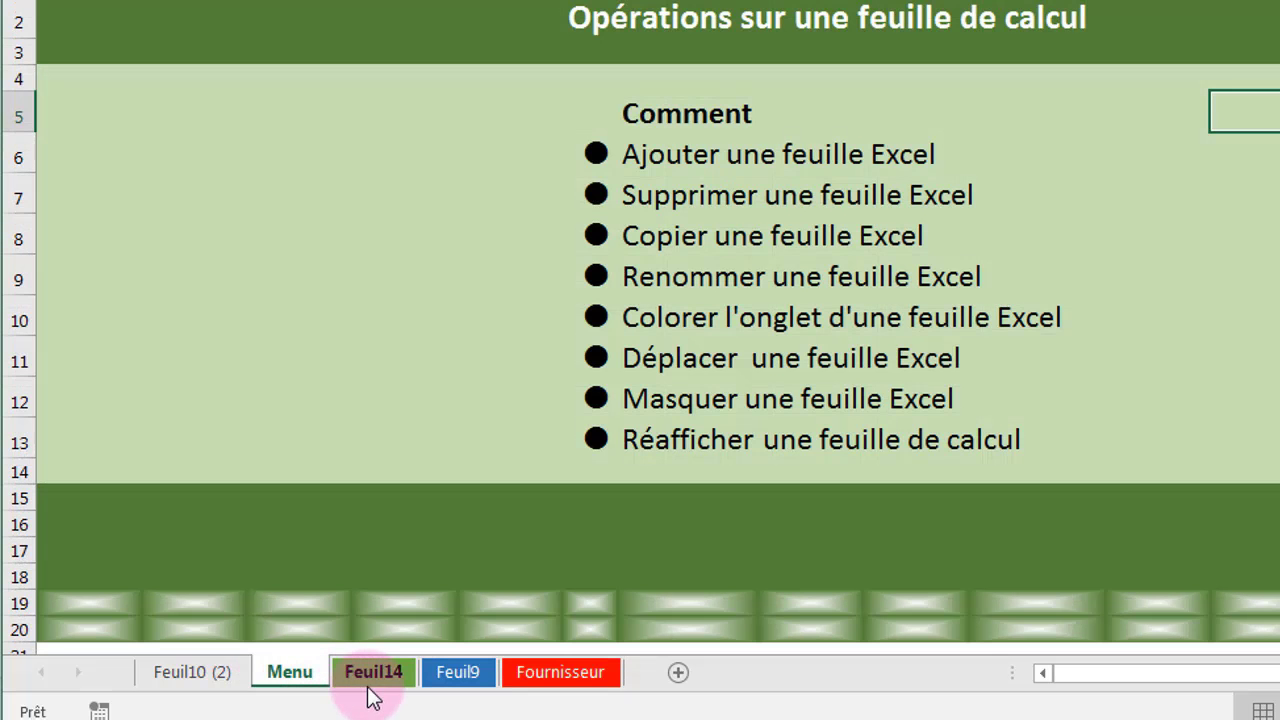
Look through the coloured sheets Feuil14, Feuil9 and Fournisseur, and return to the Menu list
left_click(375, 678)
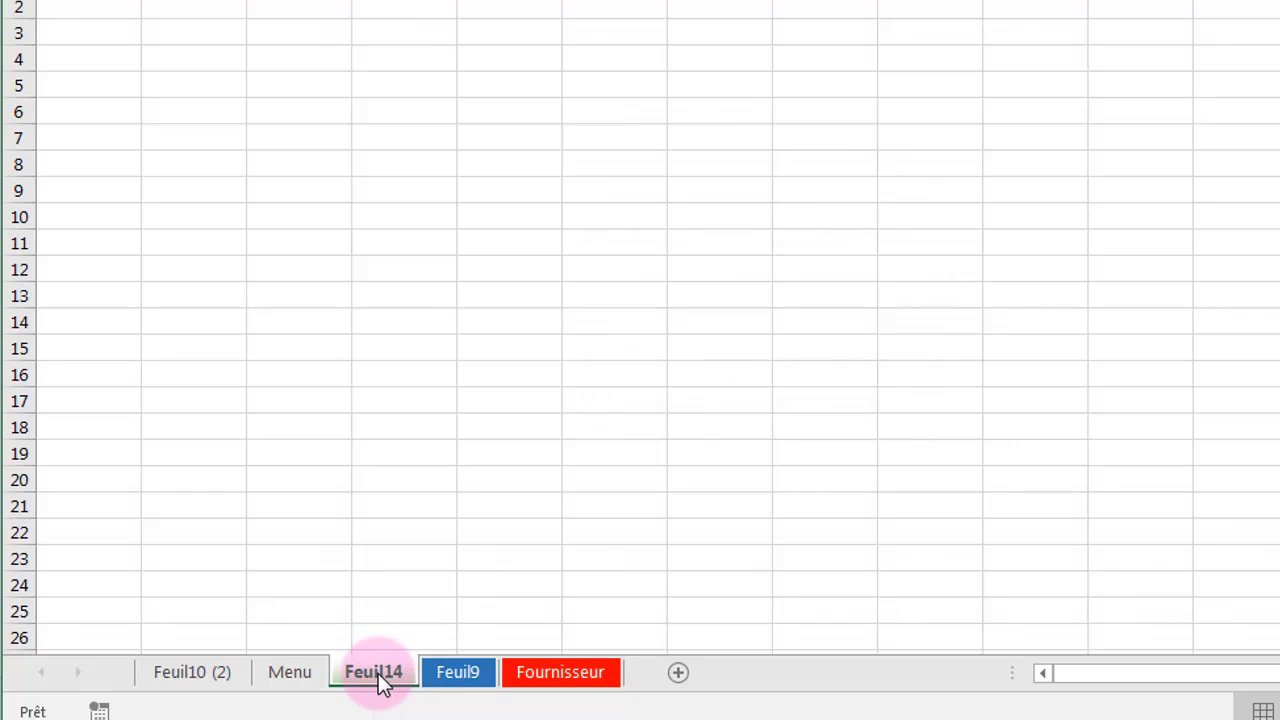
left_click(447, 674)
left_click(550, 680)
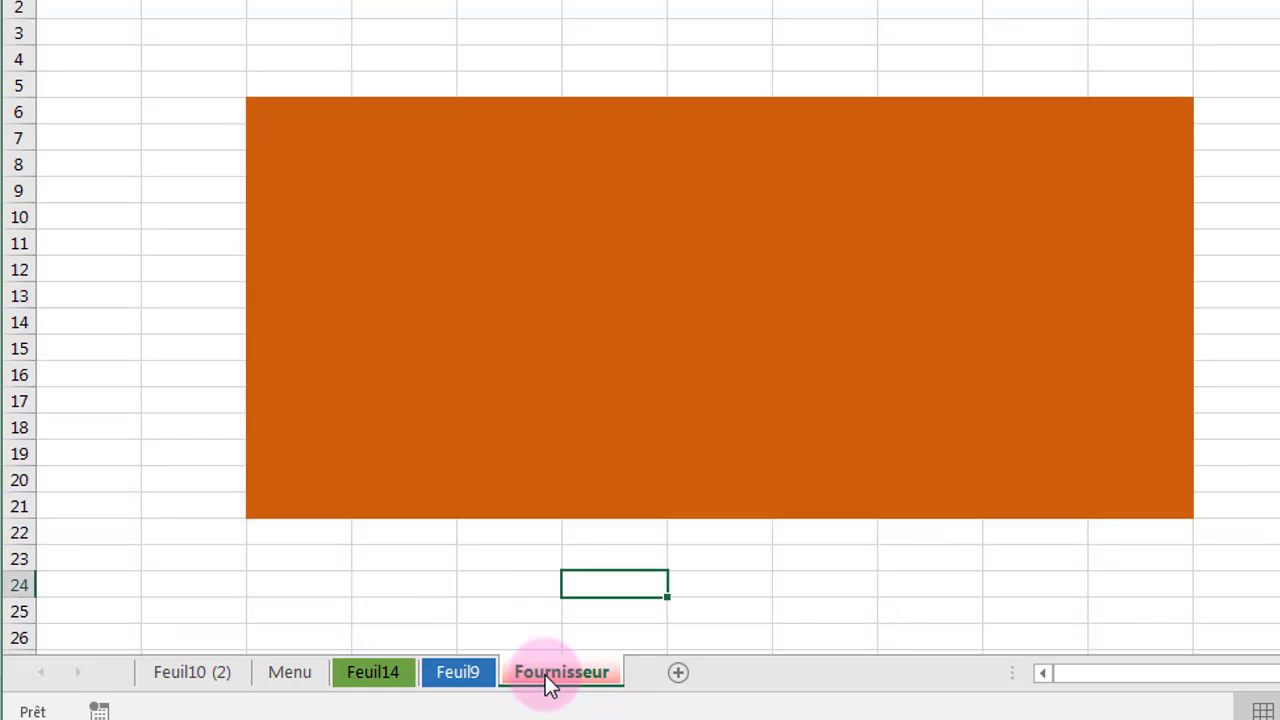
left_click(458, 672, "ctrl")
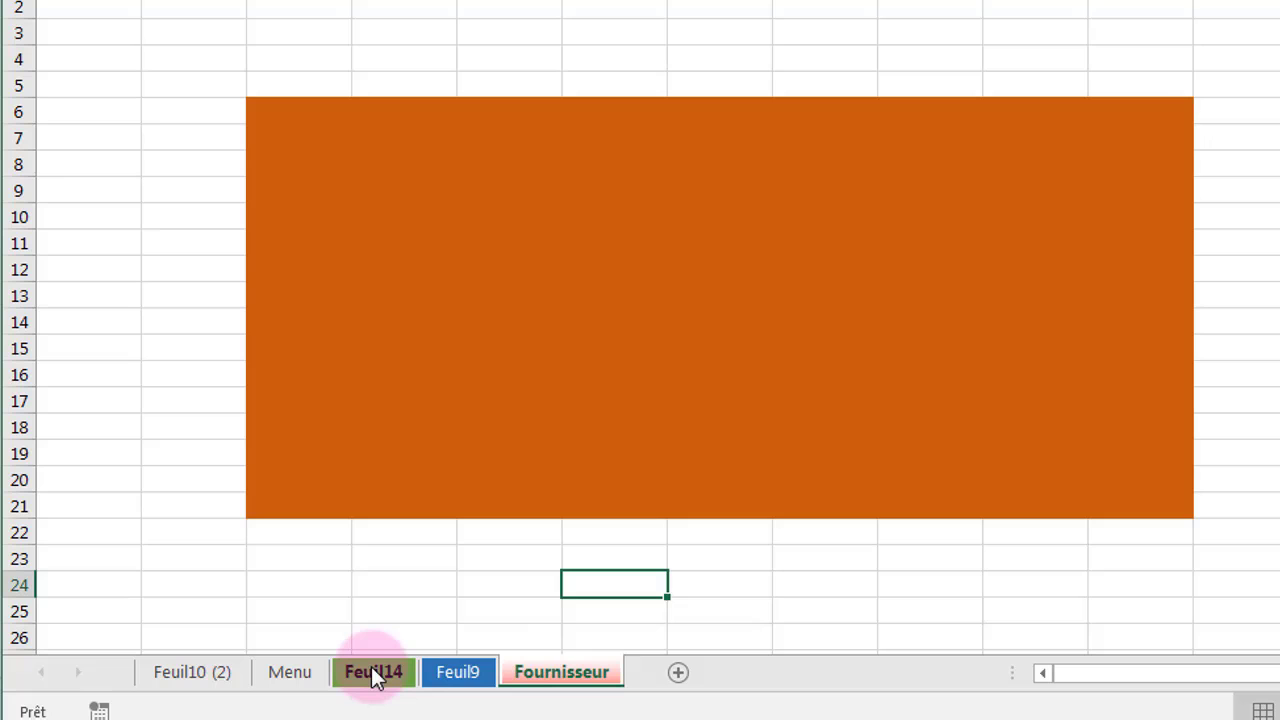
left_click(292, 673)
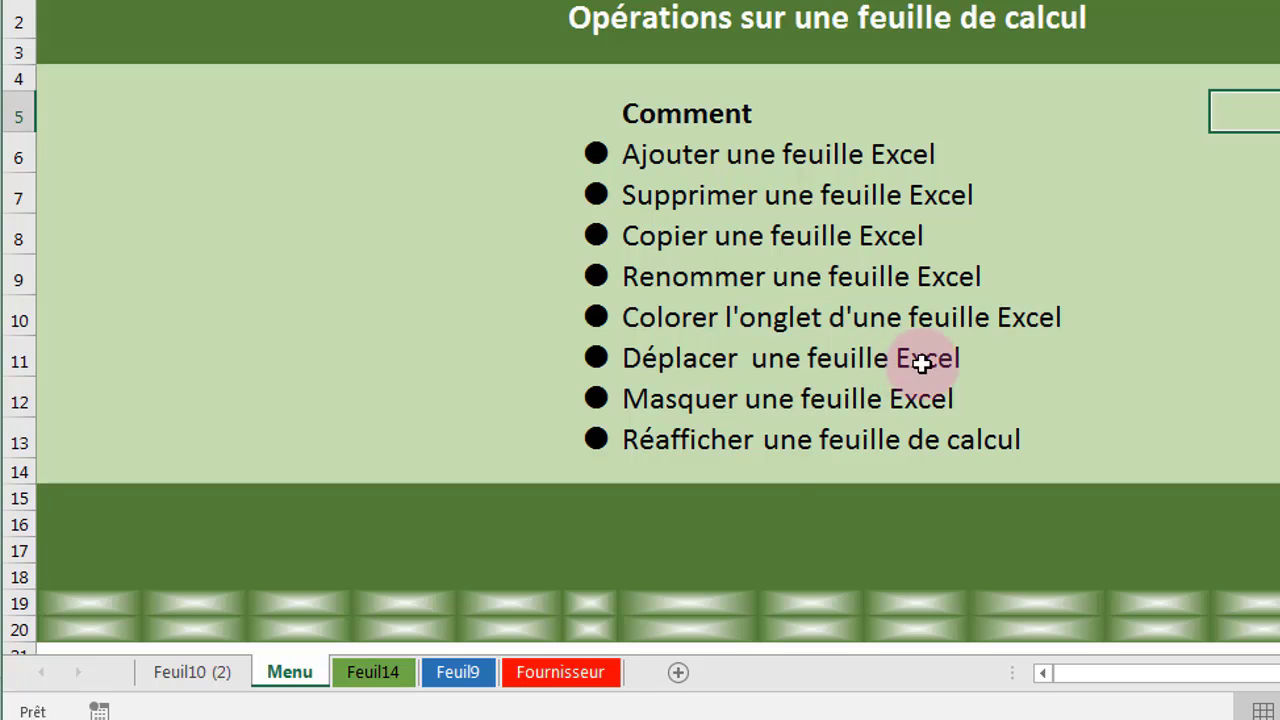
Move the Fournisseur worksheet between Feuil14 and Feuil9
left_click(560, 672)
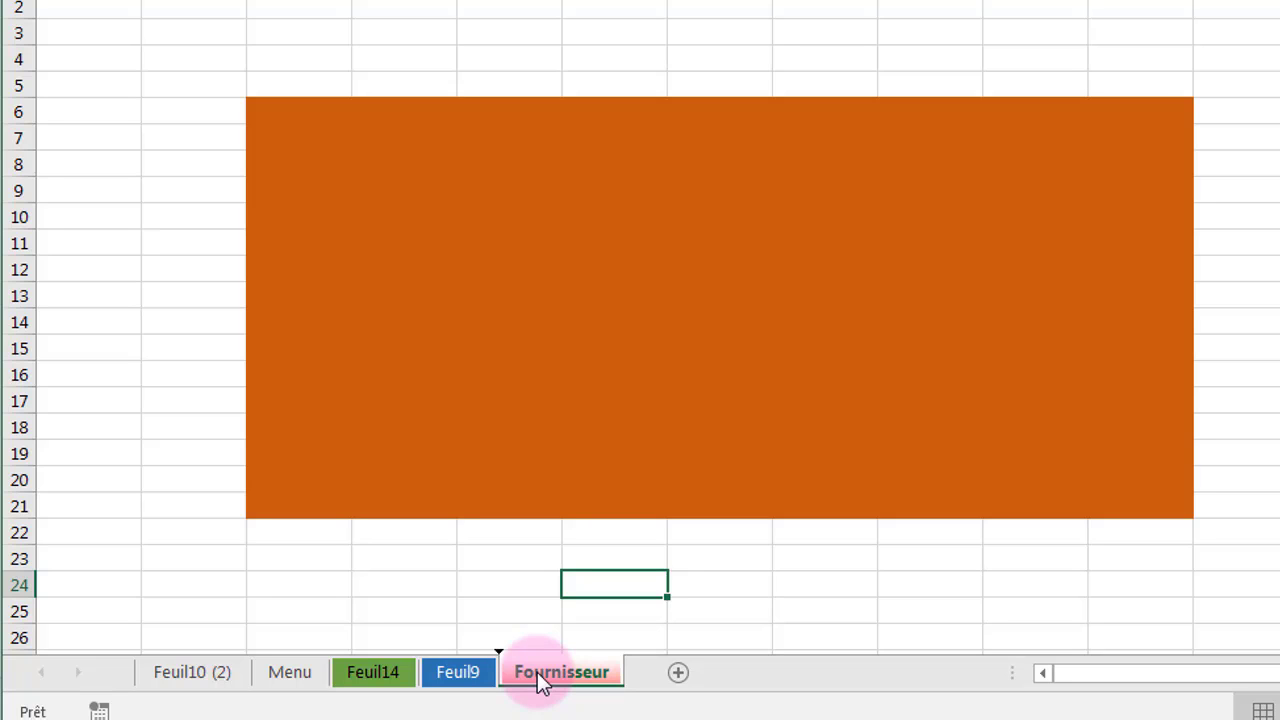
mouse_move(540, 680)
left_mouse_down()
mouse_move(523, 626)
mouse_move(486, 610)
mouse_move(401, 608)
mouse_move(397, 628)
mouse_move(419, 649)
left_mouse_up()
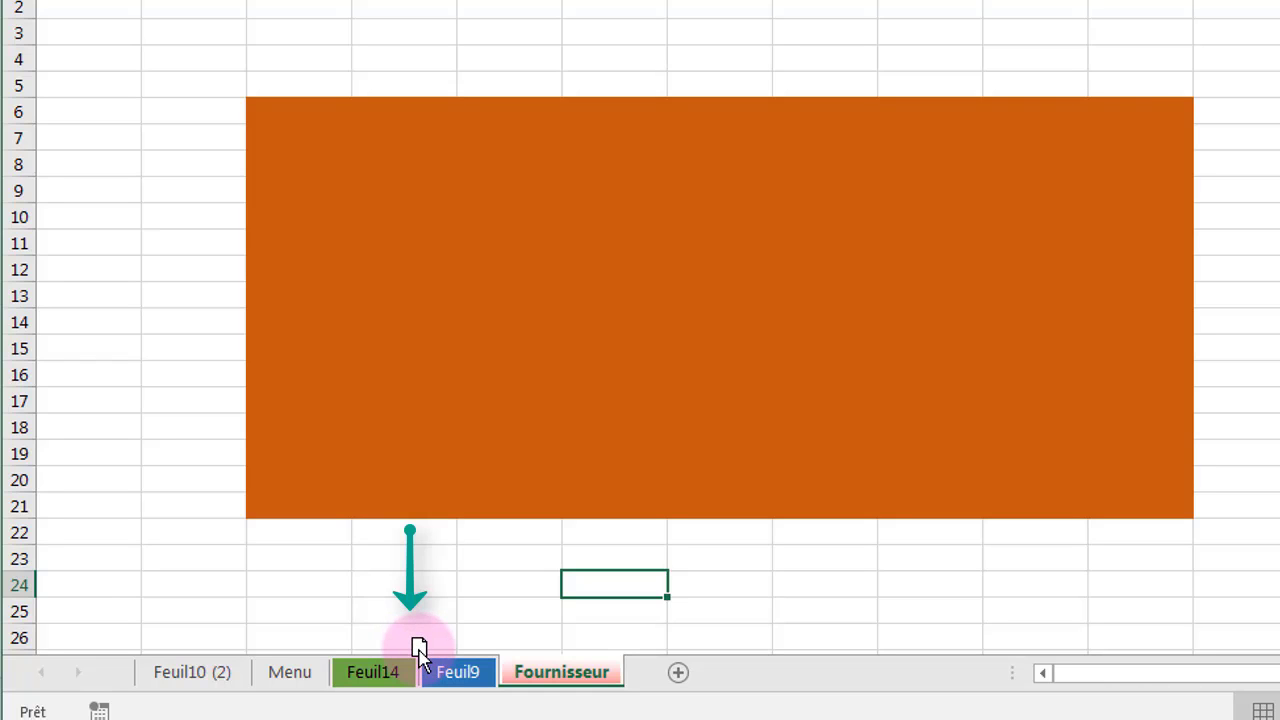
left_click_drag(419, 648, 417, 651)
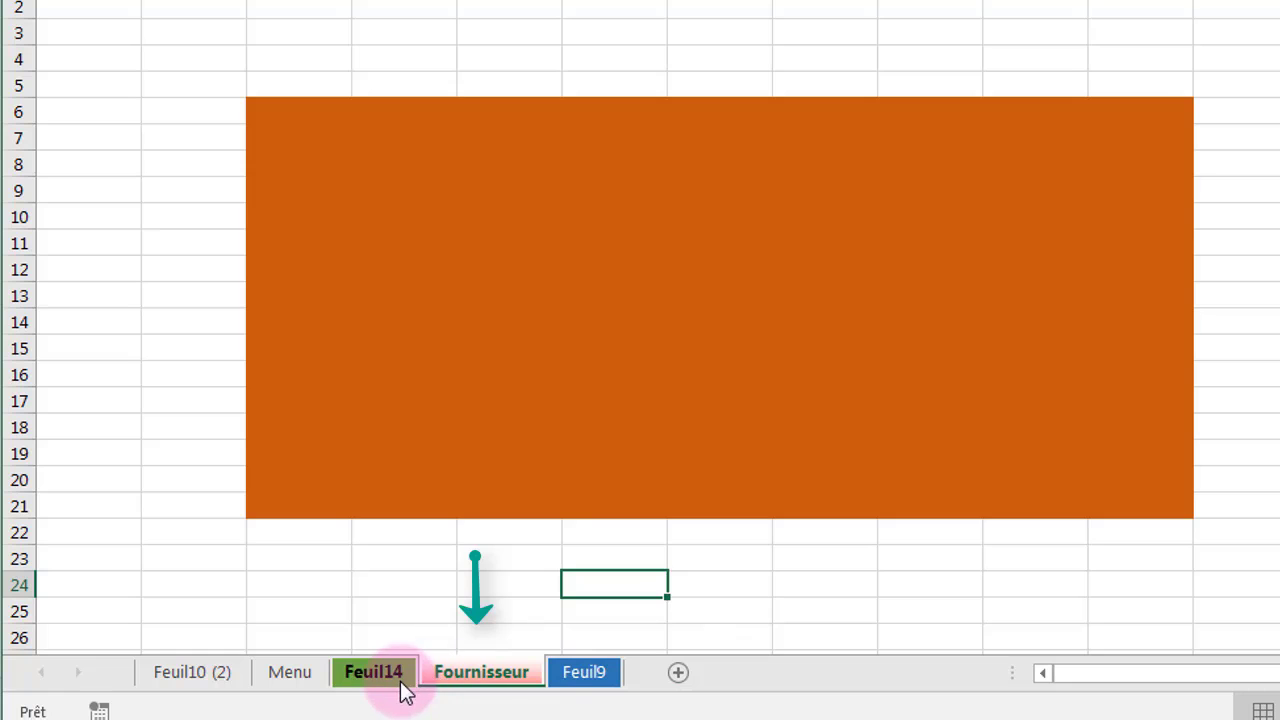
Move the Feuil9 worksheet to the start of the workbook, before Feuil10 (2)
left_click(600, 678)
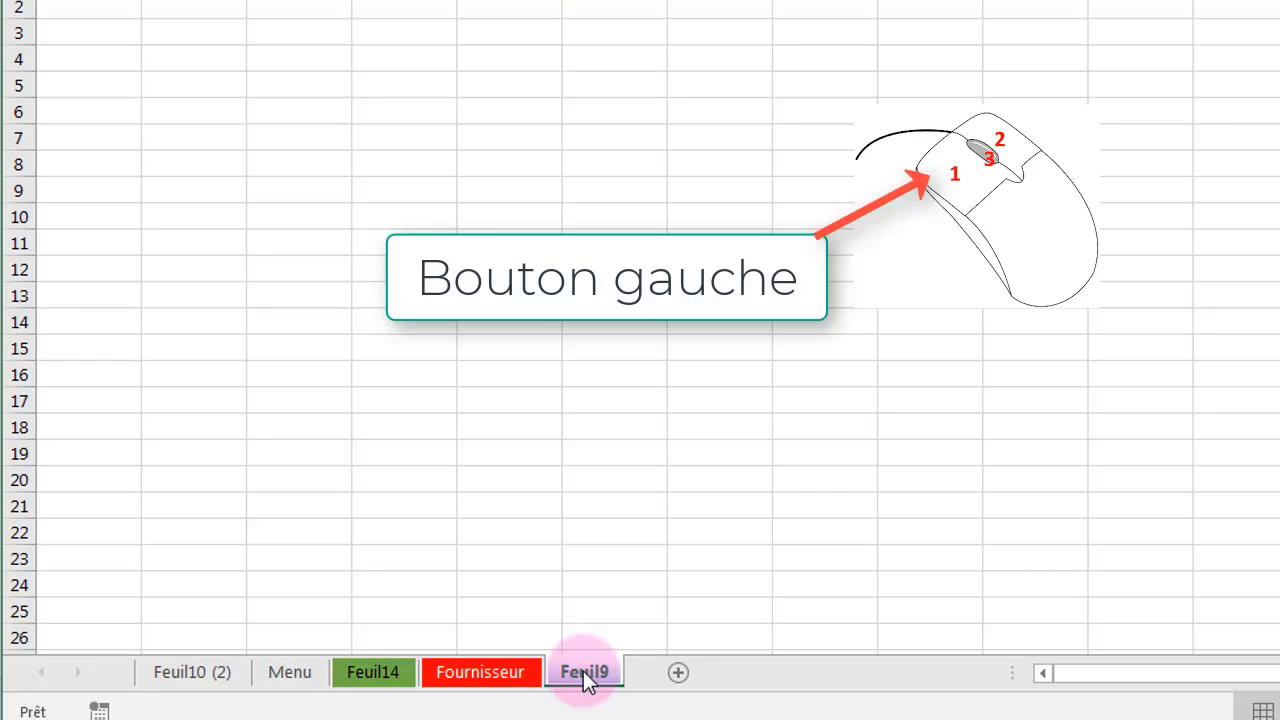
left_click_drag(585, 680, 126, 666)
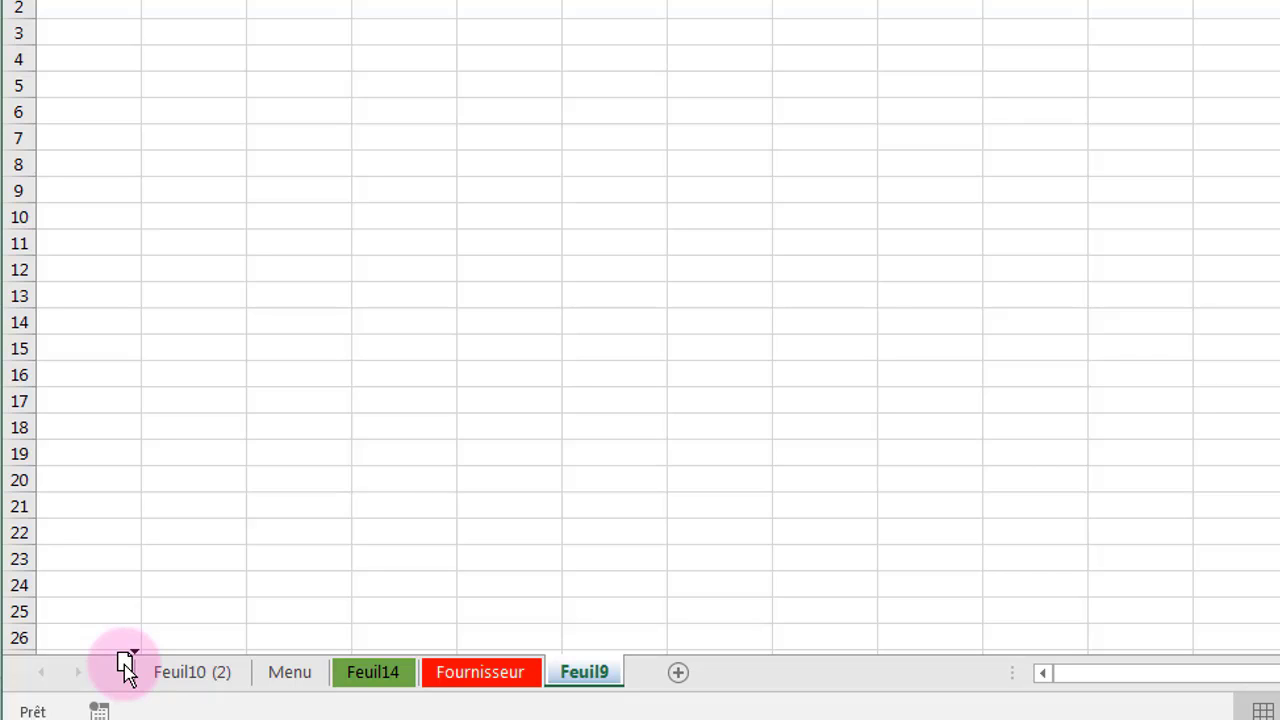
left_click_drag(126, 666, 123, 665)
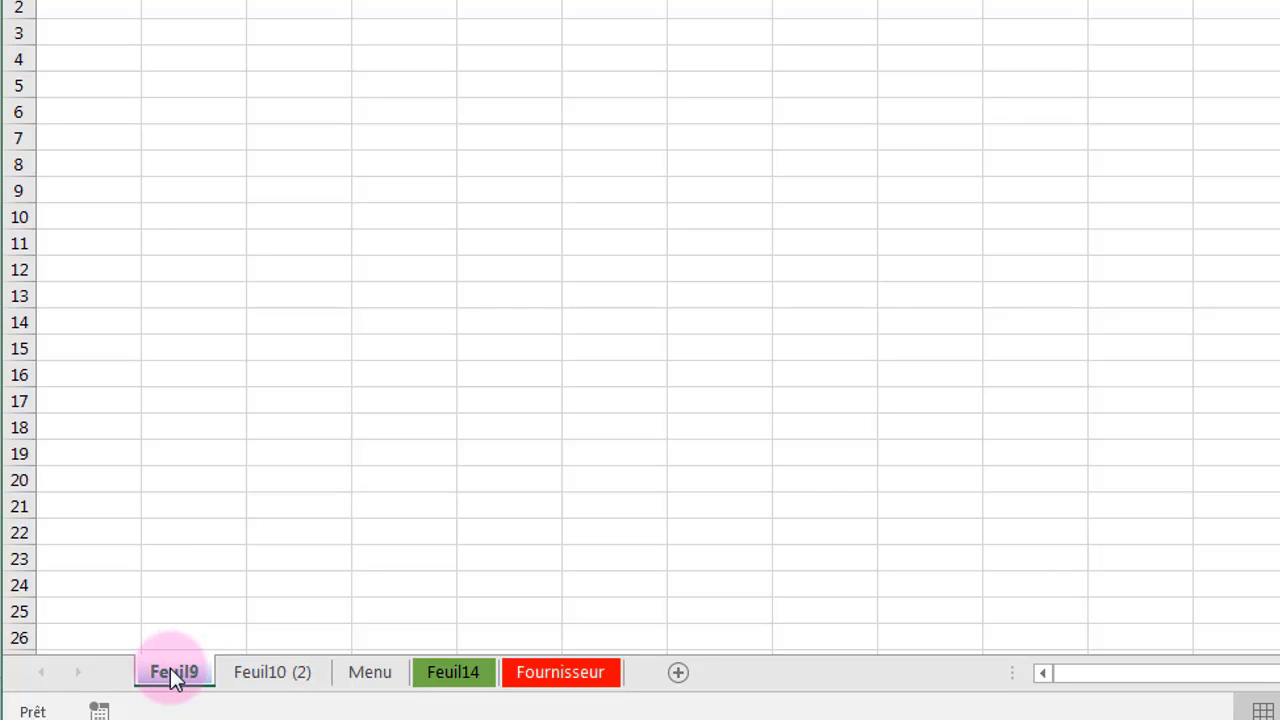
Select the Feuil9 and Feuil10 (2) worksheets together, and return to the Menu sheet
left_click(278, 686, "ctrl")
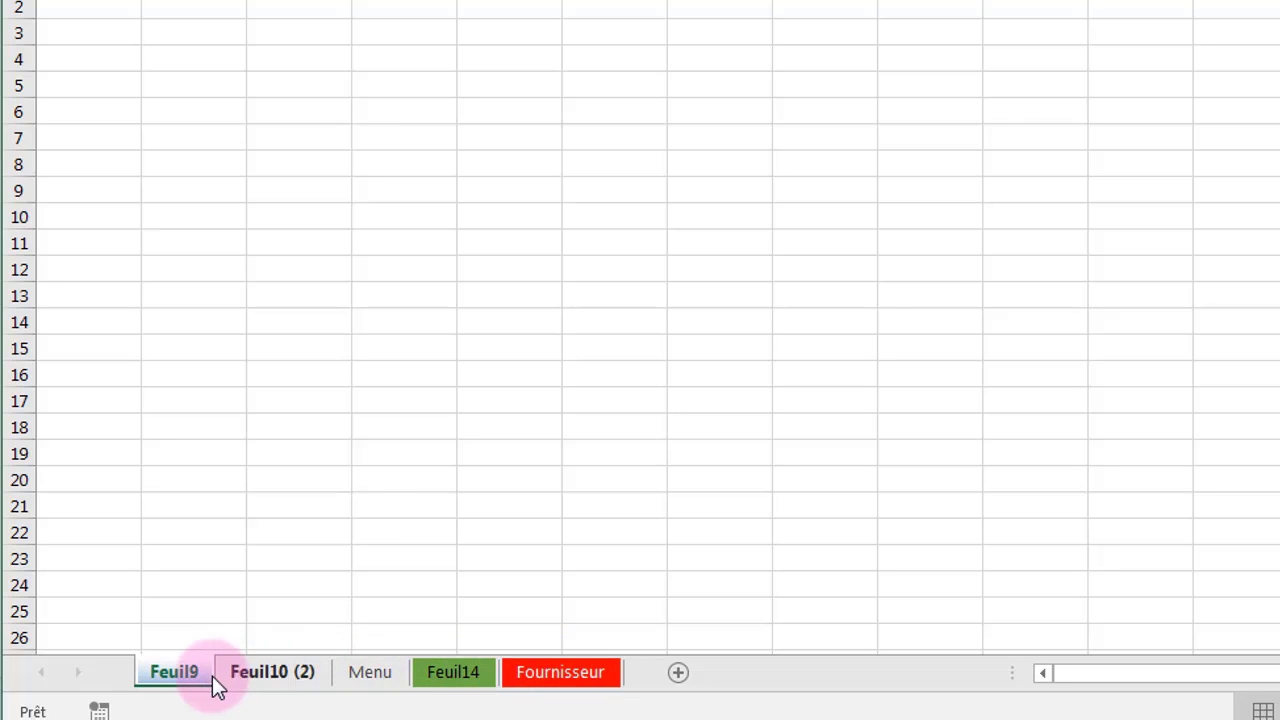
left_click(379, 677)
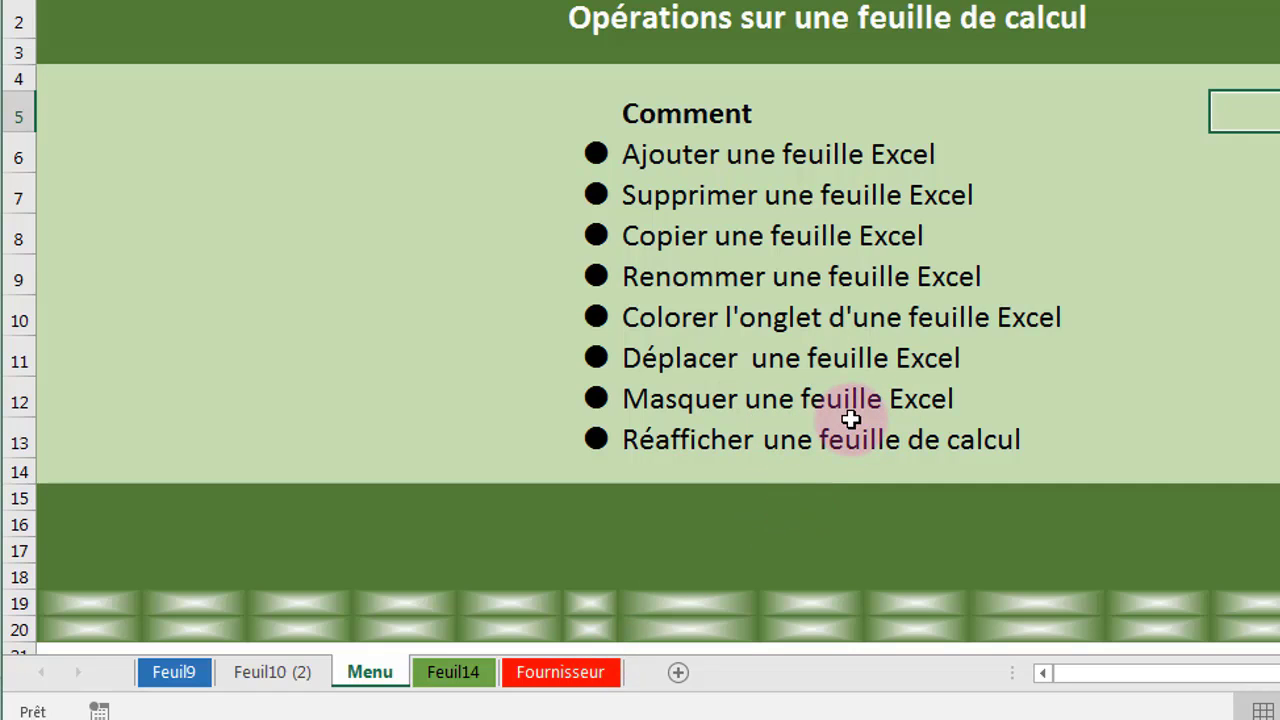
Hide the red-tabbed Fournisseur worksheet
left_click(580, 673)
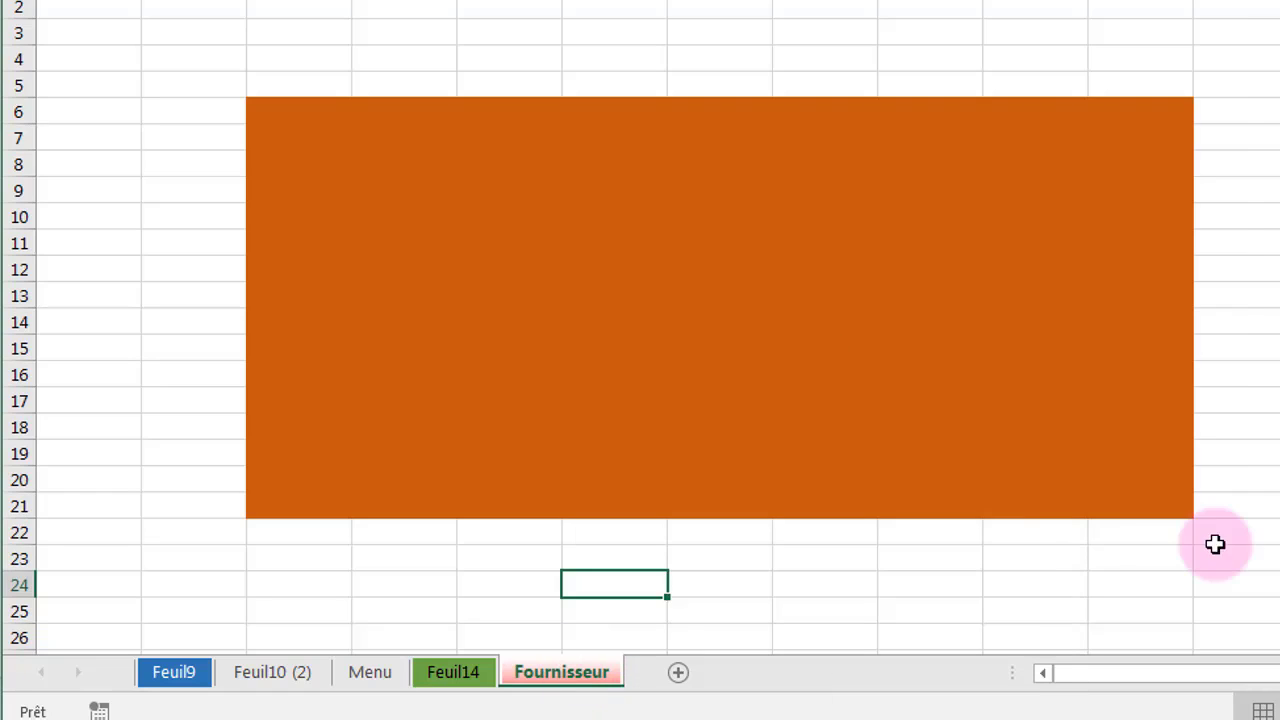
right_click(553, 672)
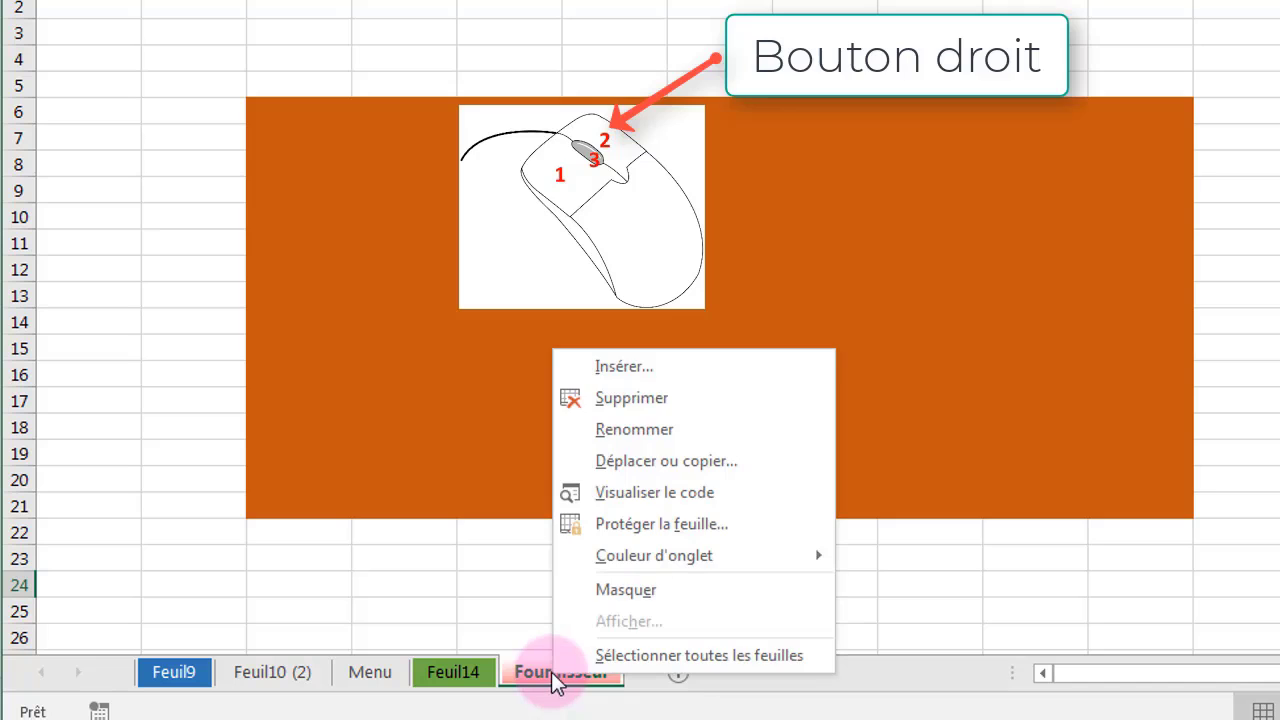
left_click(643, 598)
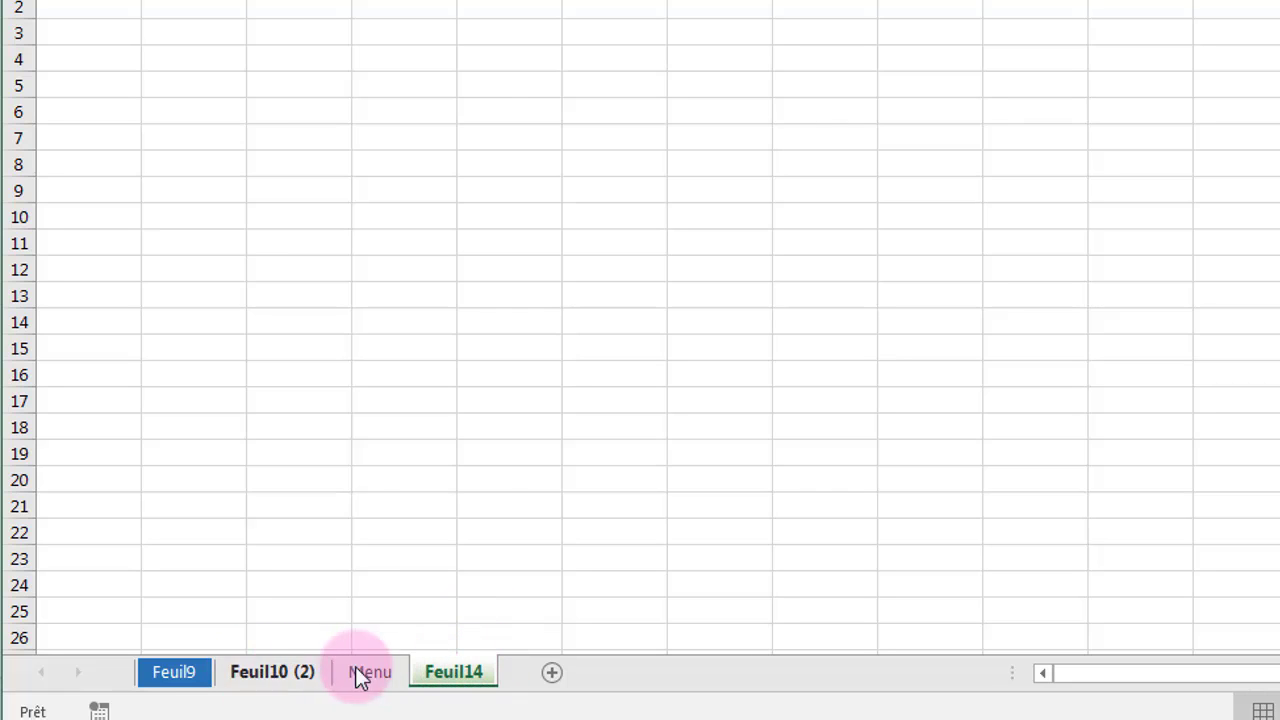
Unhide the Fournisseur worksheet and return to the Menu sheet
right_click(449, 669)
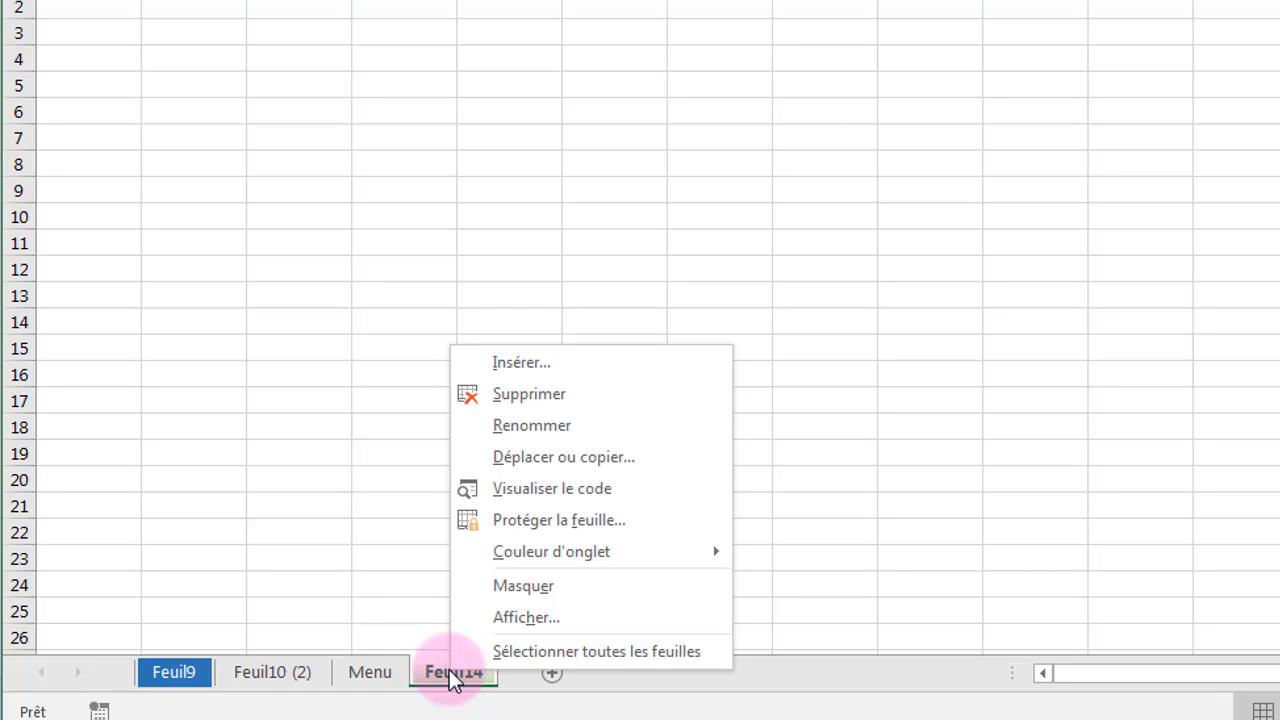
left_click(528, 625)
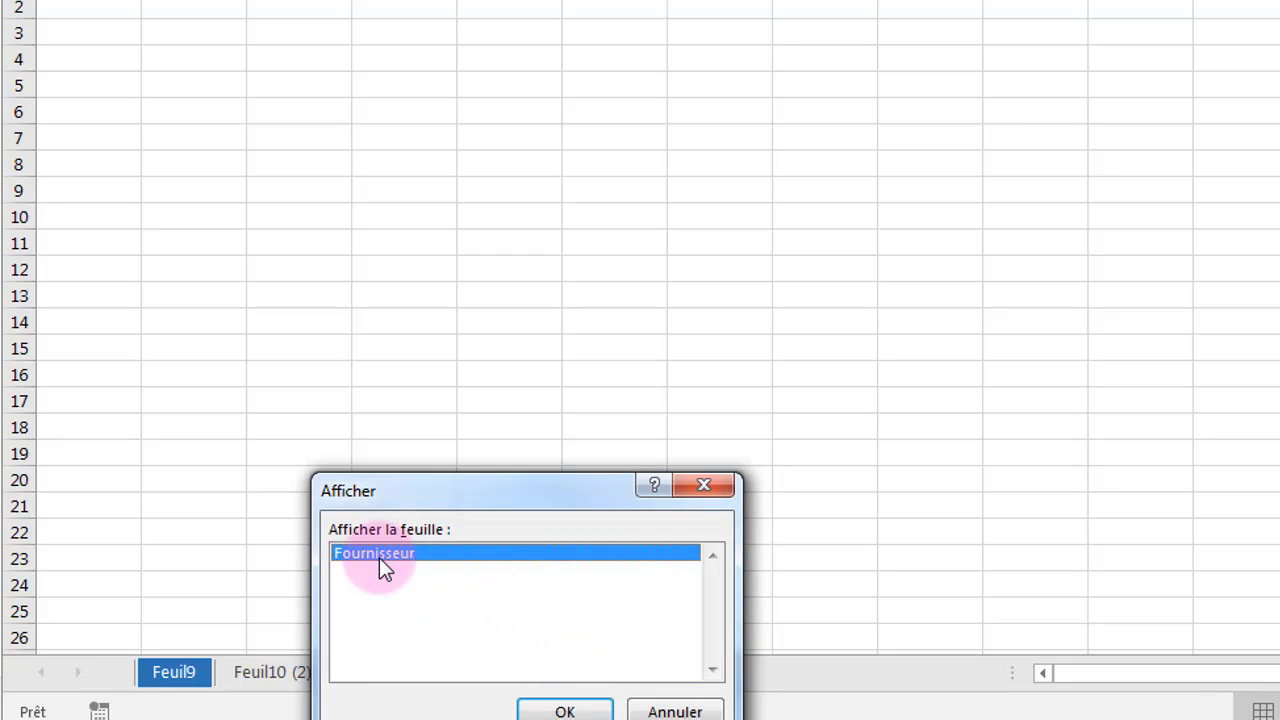
left_click(565, 712)
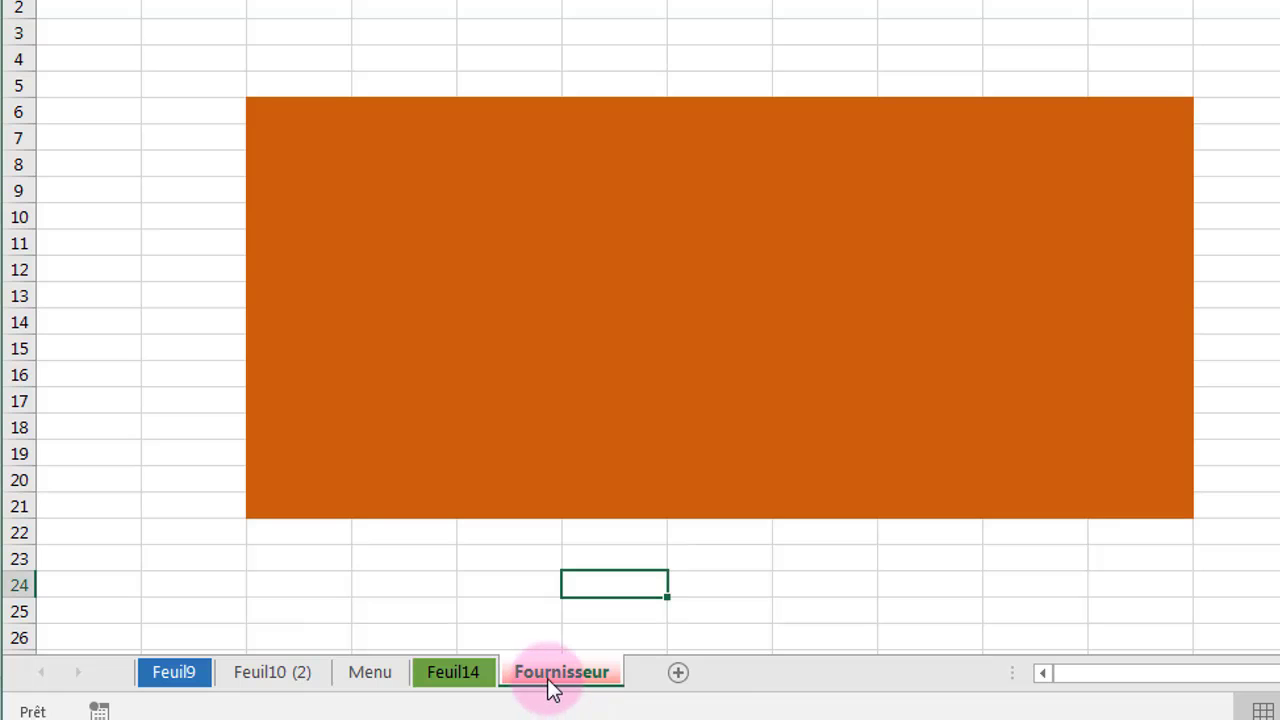
left_click(386, 680)
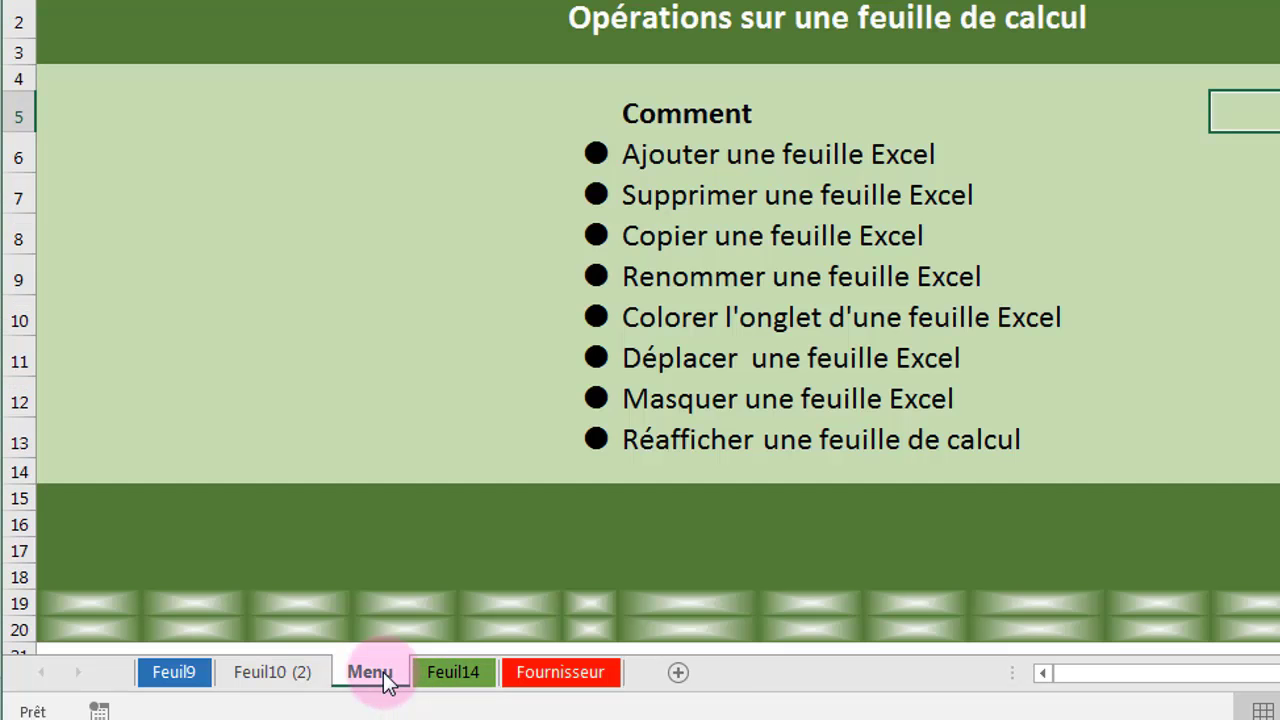